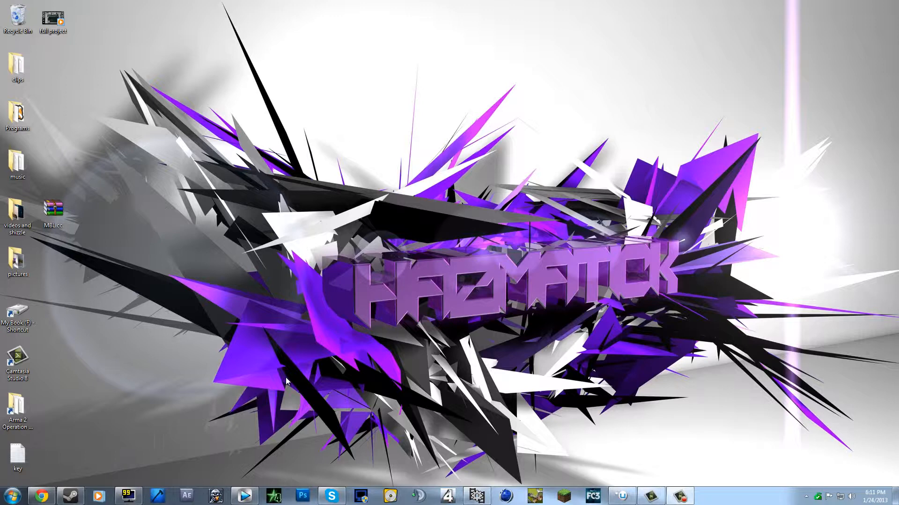
Move the MBL cc archive next to the clips folder on the desktop and switch to Vegas Pro
left_click_drag(61, 213, 62, 68)
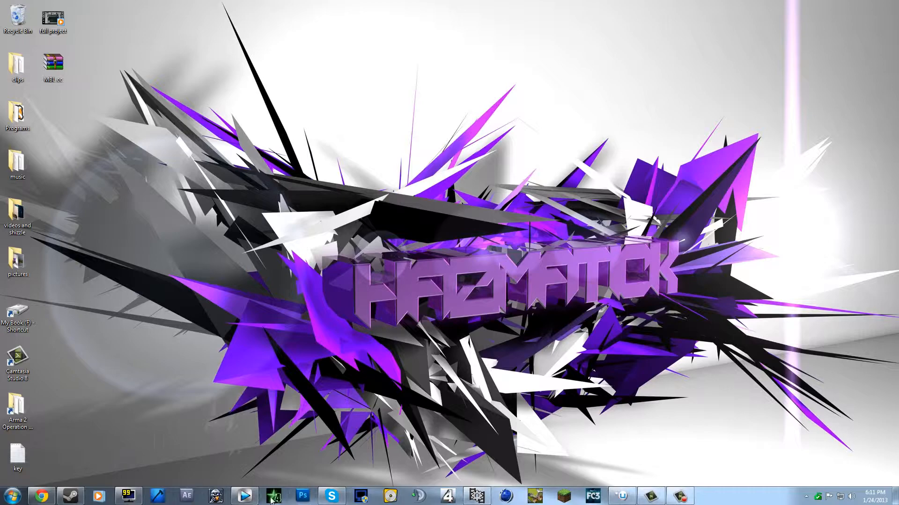
mouse_move(244, 497)
left_click(260, 425)
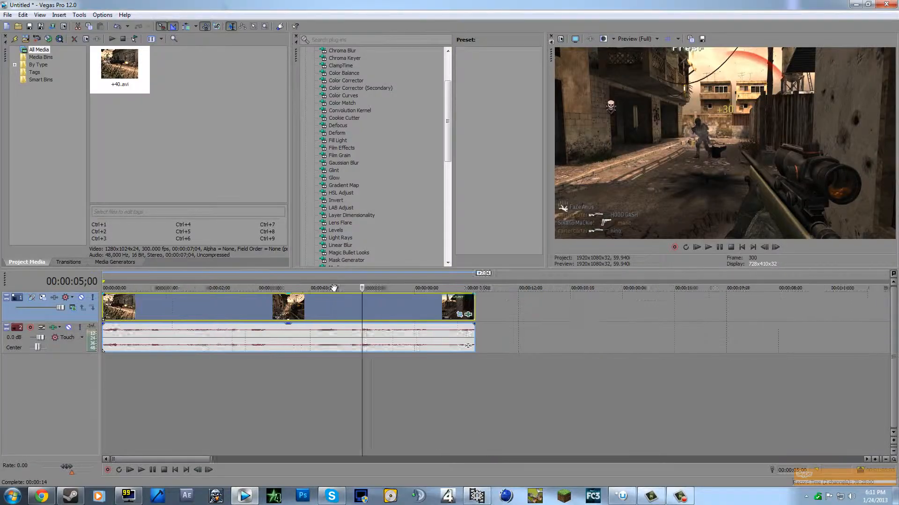
Scrub through and play the +40 clip on the timeline to review its footage
scroll(334, 288, "down", 4)
left_click(125, 315)
left_click(104, 307)
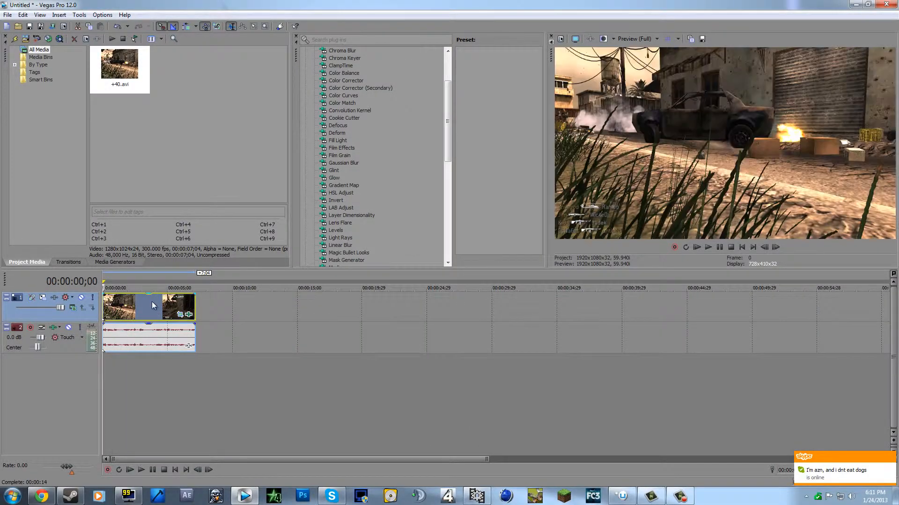
scroll(153, 305, "up", 3)
left_click(155, 302)
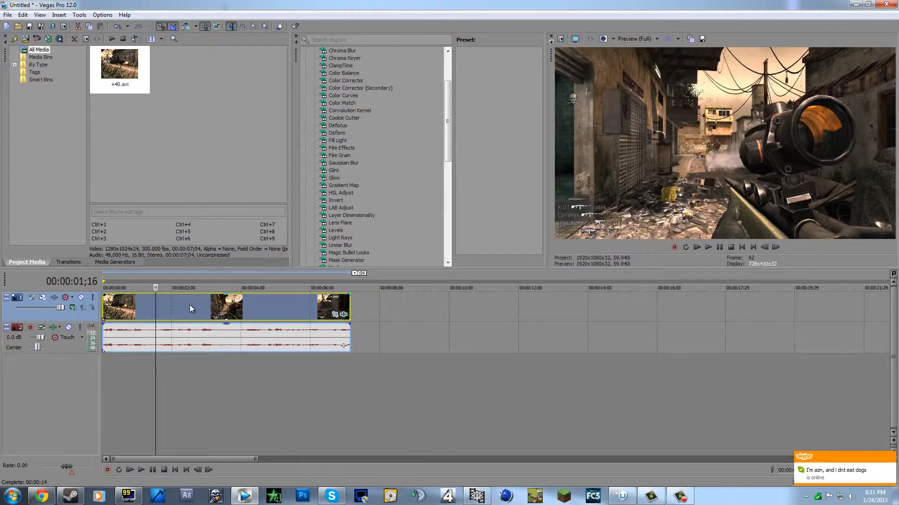
key("space")
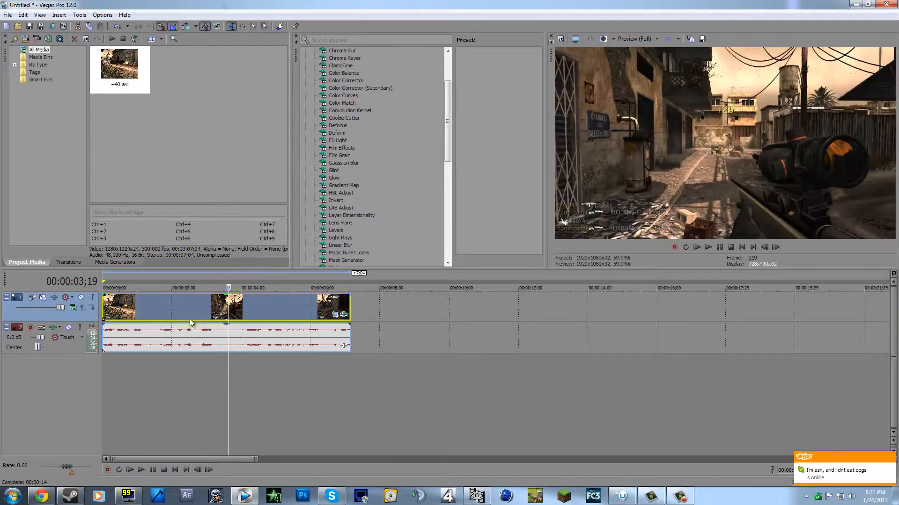
left_click(186, 320)
left_click(146, 320)
left_click(111, 318)
left_click(103, 318)
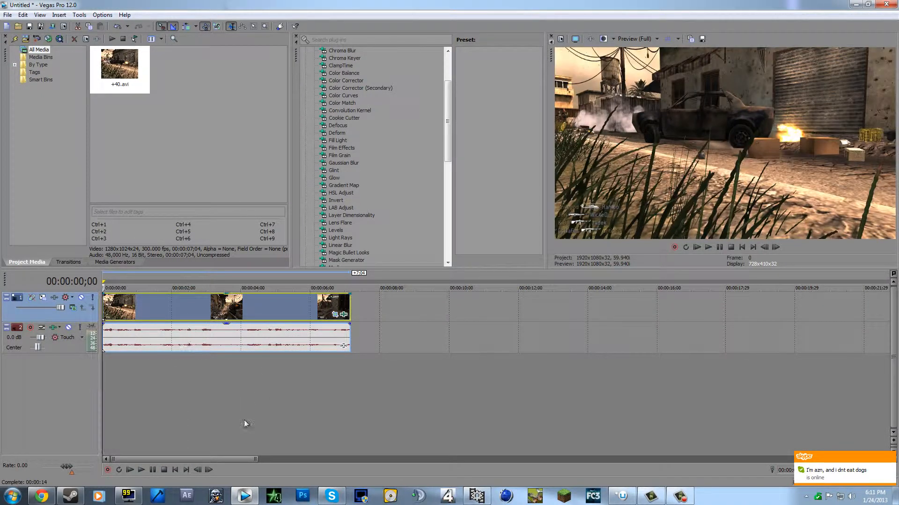
key("space")
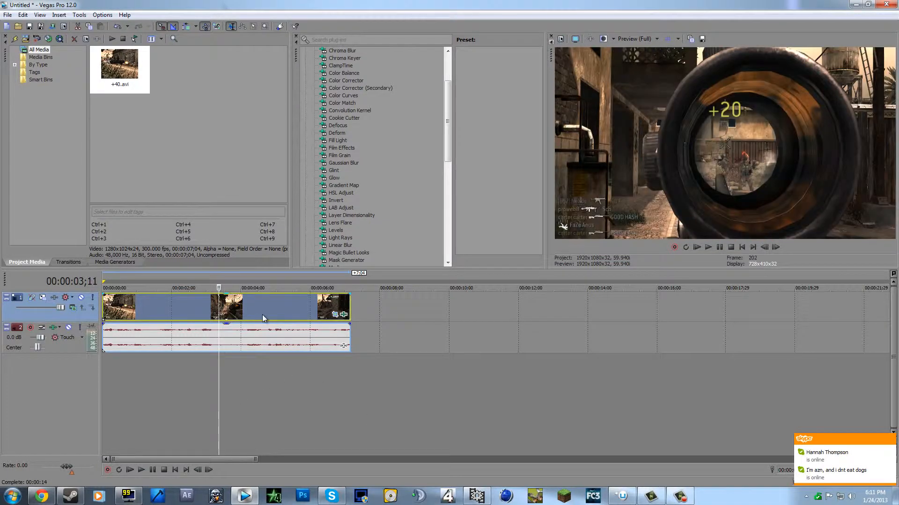
left_click(720, 247)
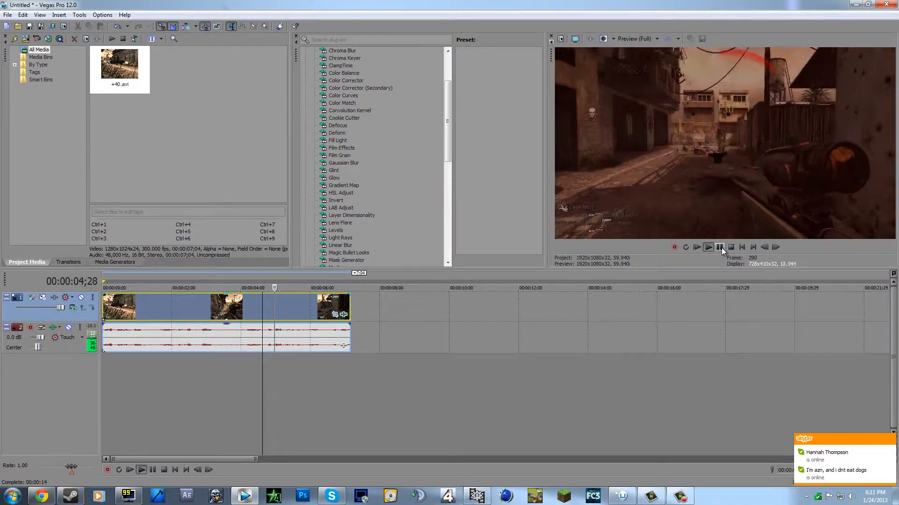
left_click(720, 247)
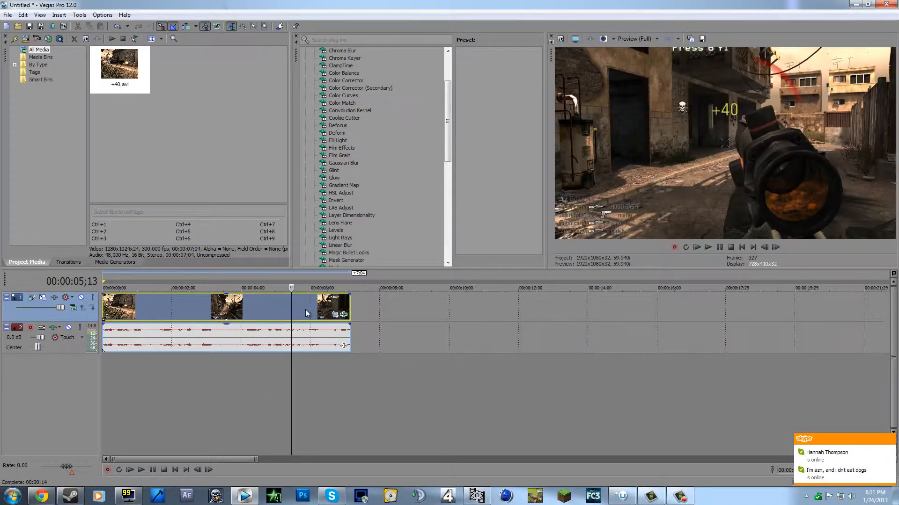
Delete the clip's audio event from the timeline and move the playhead to 00:00:06;16
left_click(104, 306)
left_click(132, 330)
key("Delete")
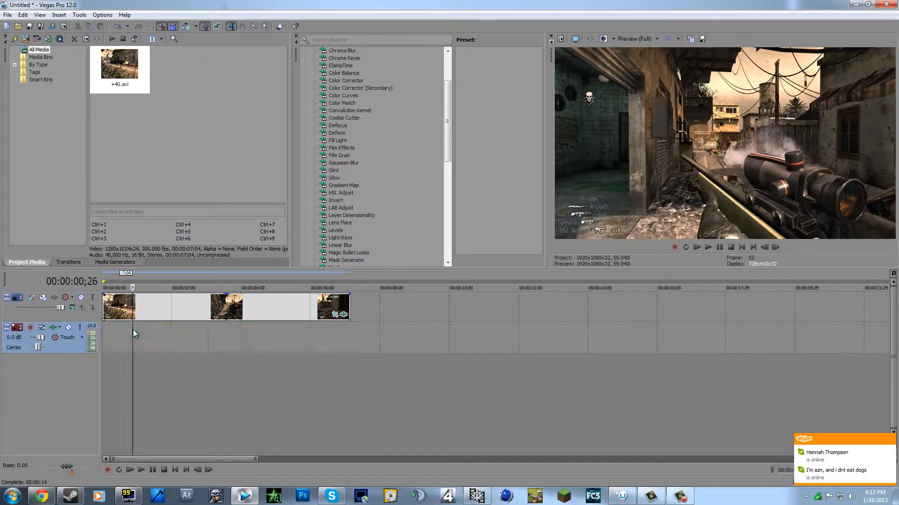
left_click(203, 312)
key("space")
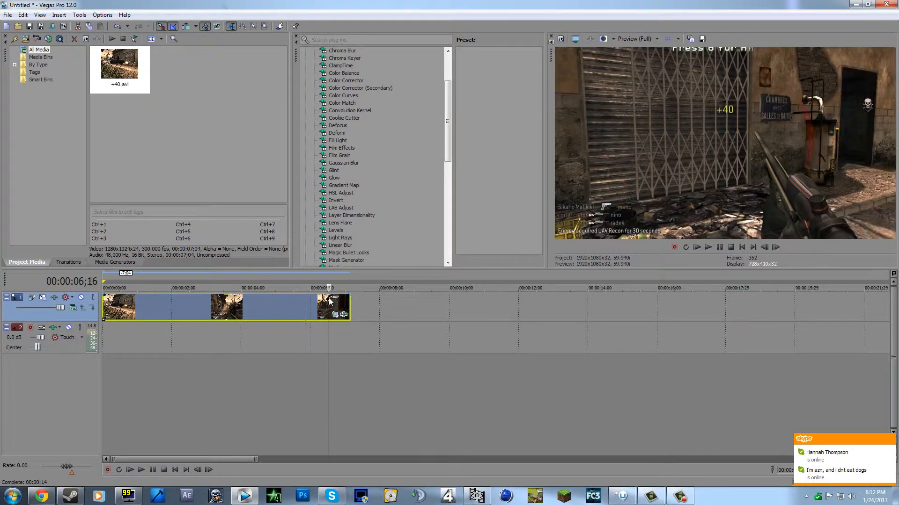
Disable the Magic Bullet Looks effect already applied to the video event and check the available third-party plug-ins
left_click(345, 316)
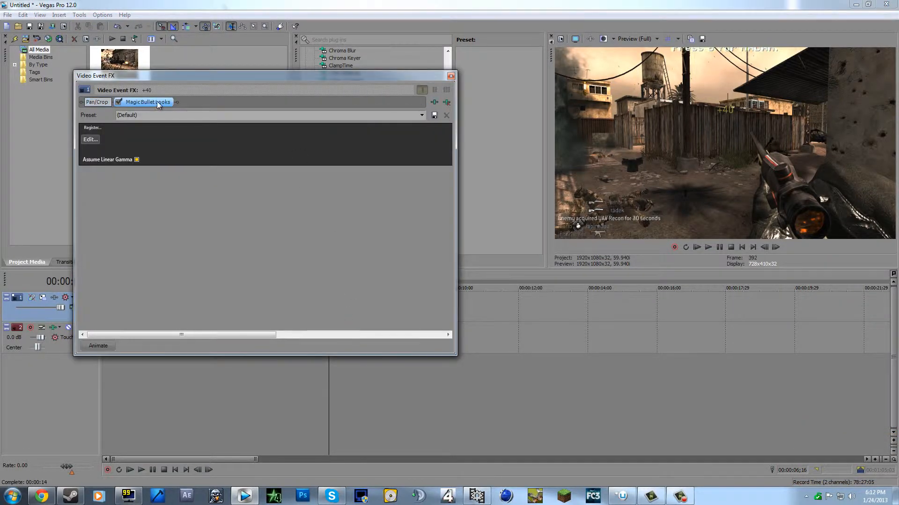
left_click(119, 102)
left_click(434, 102)
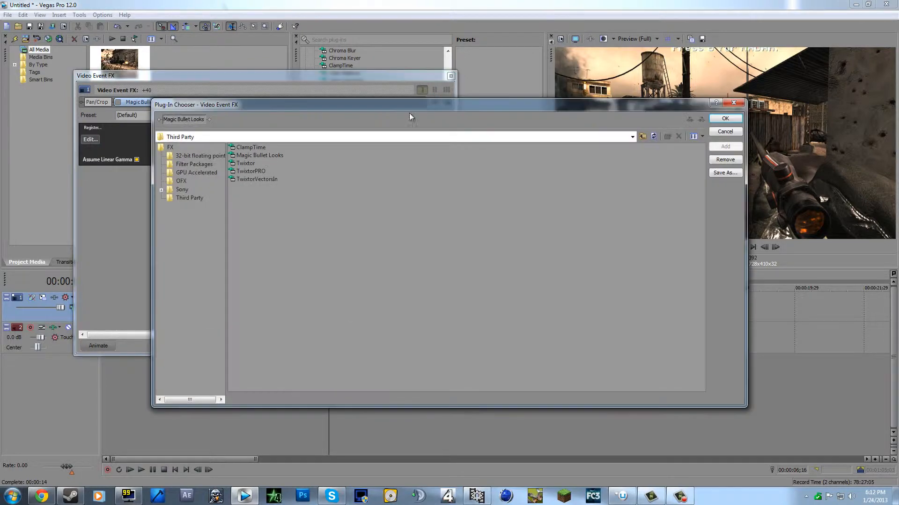
left_click(733, 118)
left_click(451, 75)
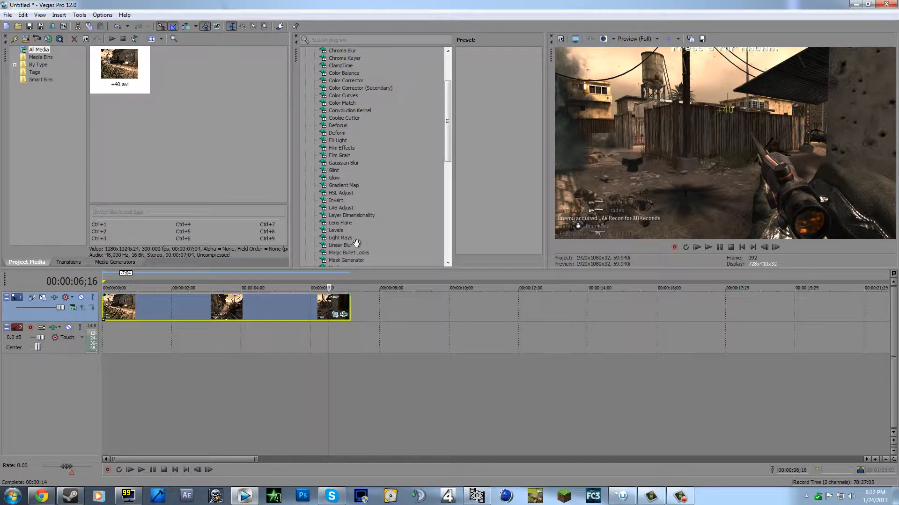
Add a second Magic Bullet Looks effect from the Third Party plug-ins to the video event
left_click(343, 314)
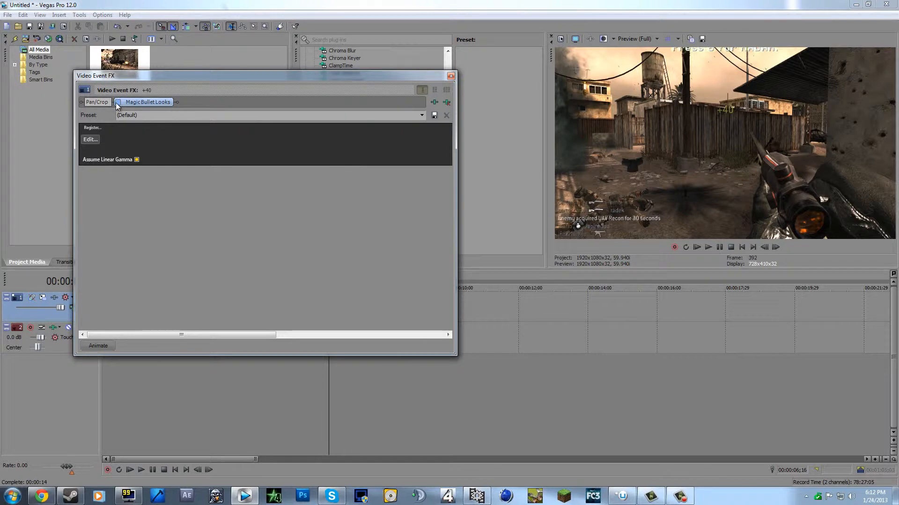
left_click(434, 102)
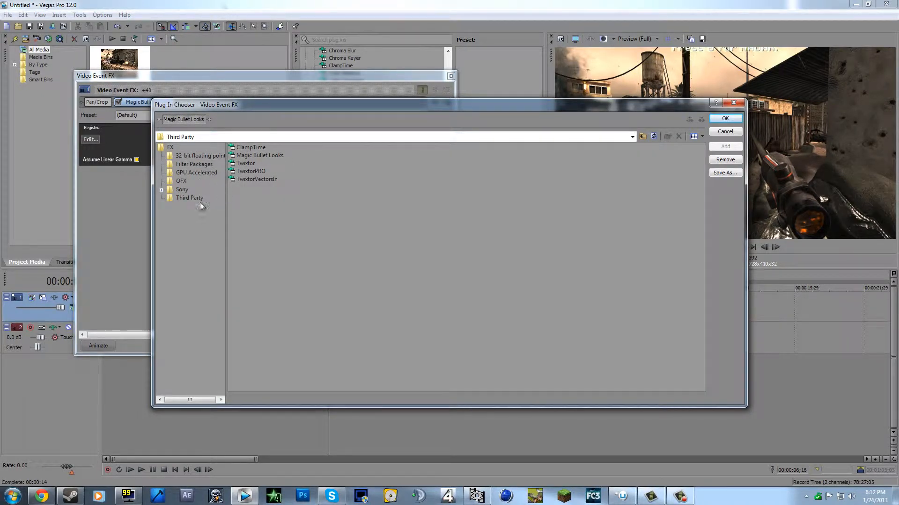
left_click(183, 190)
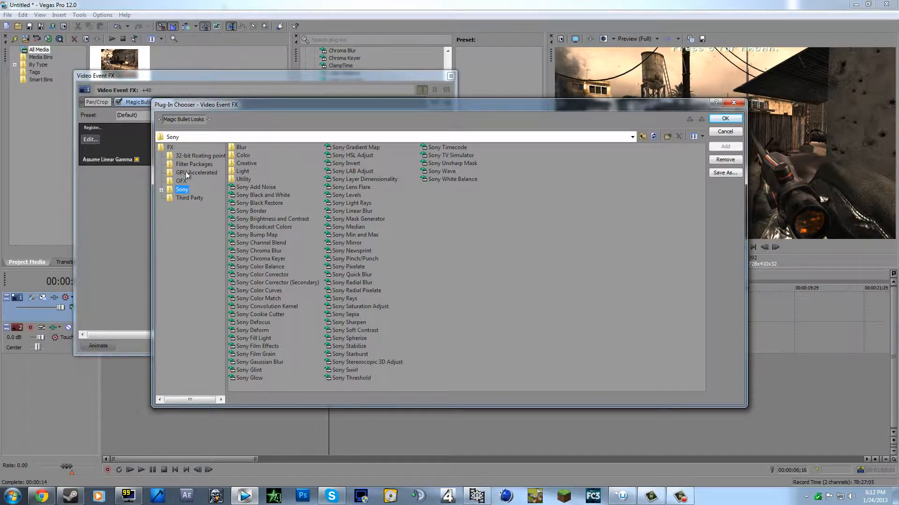
left_click(183, 197)
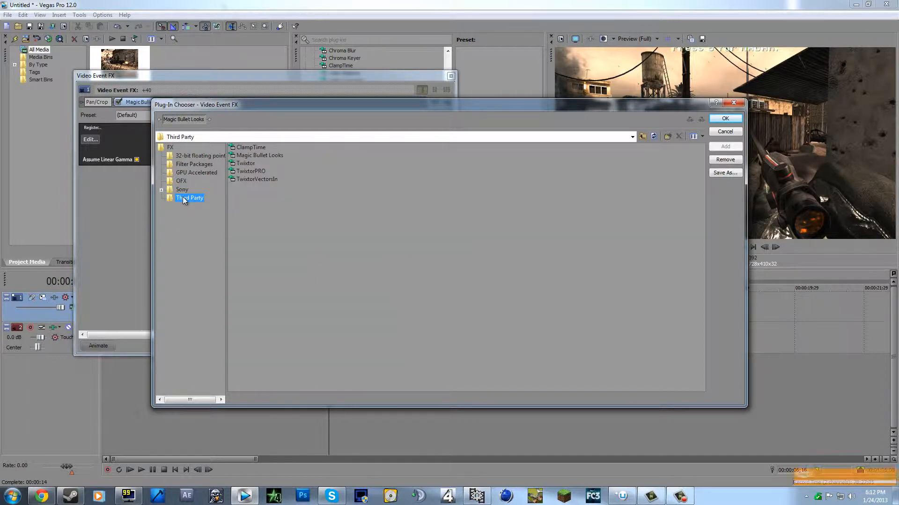
double_click(251, 156)
left_click(725, 120)
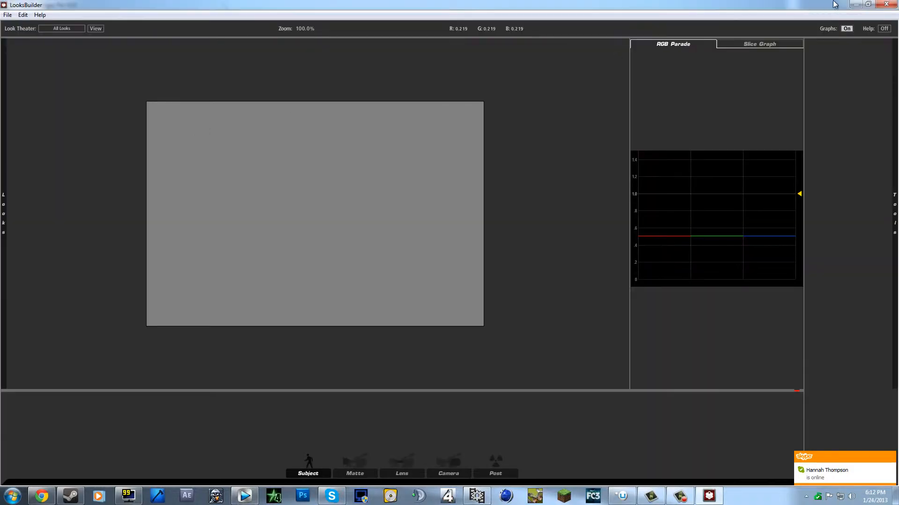
left_click(886, 4)
Go to the desktop and examine the look files in the MBL cc.rar archive, including its New folder
left_click(857, 3)
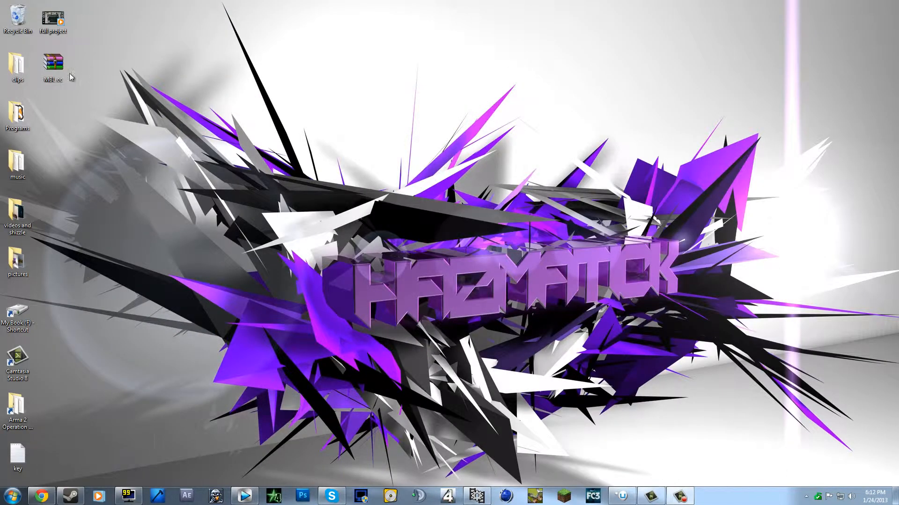
double_click(52, 80)
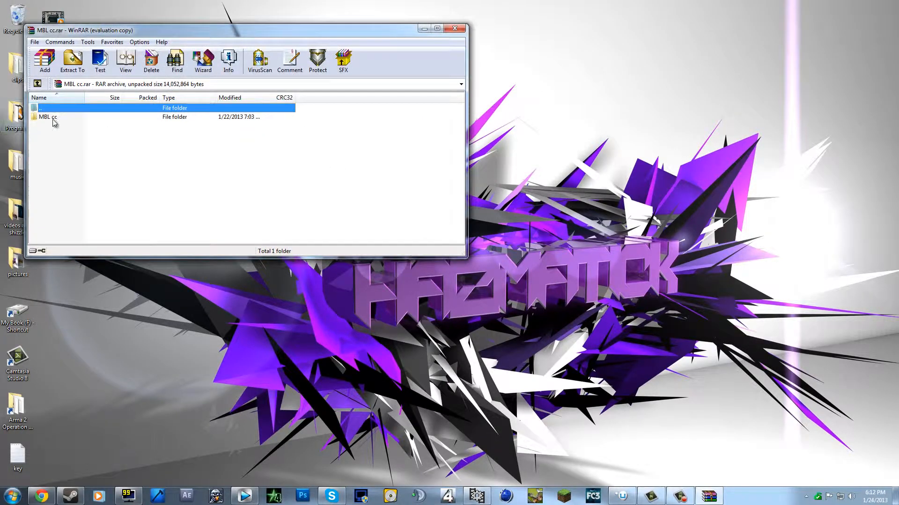
double_click(50, 117)
scroll(154, 173, "down", 2)
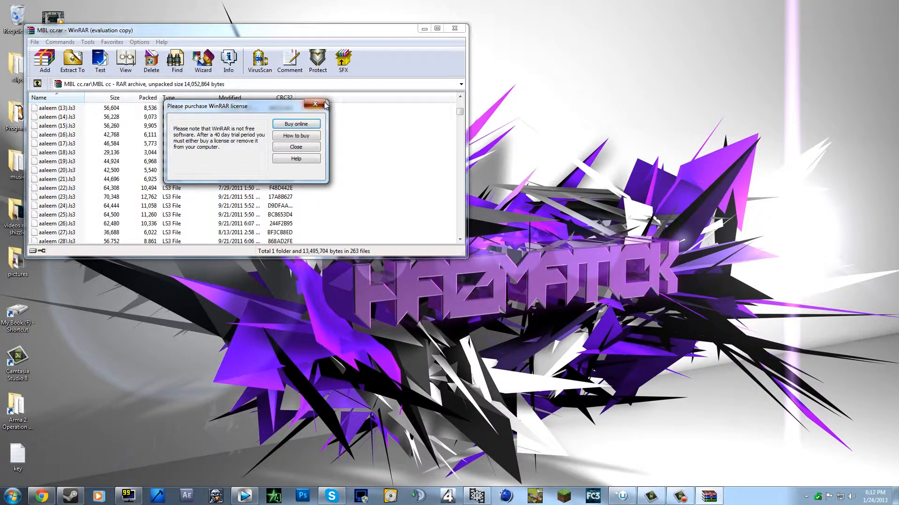
left_click(315, 104)
mouse_move(461, 113)
left_mouse_down()
mouse_move(445, 194)
mouse_move(454, 232)
mouse_move(461, 109)
left_mouse_up()
key("Home")
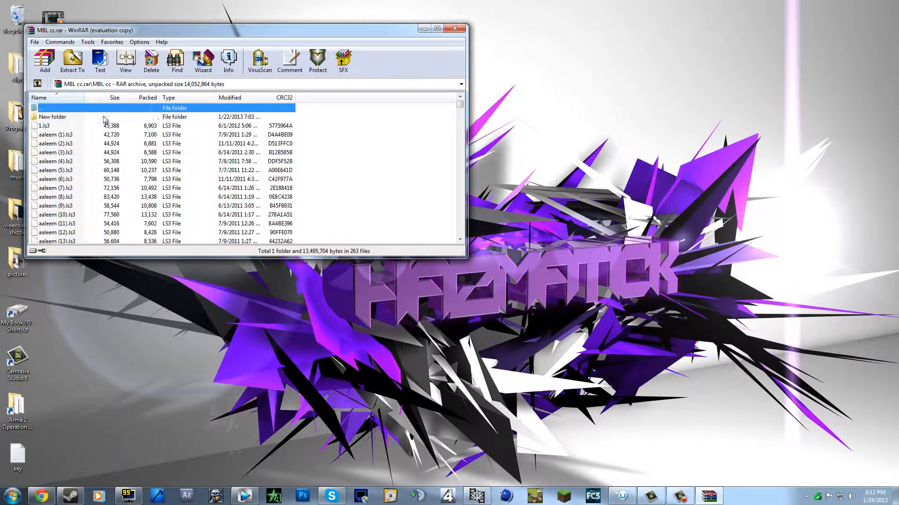
double_click(55, 118)
left_click_drag(86, 224, 90, 124)
left_click(59, 108)
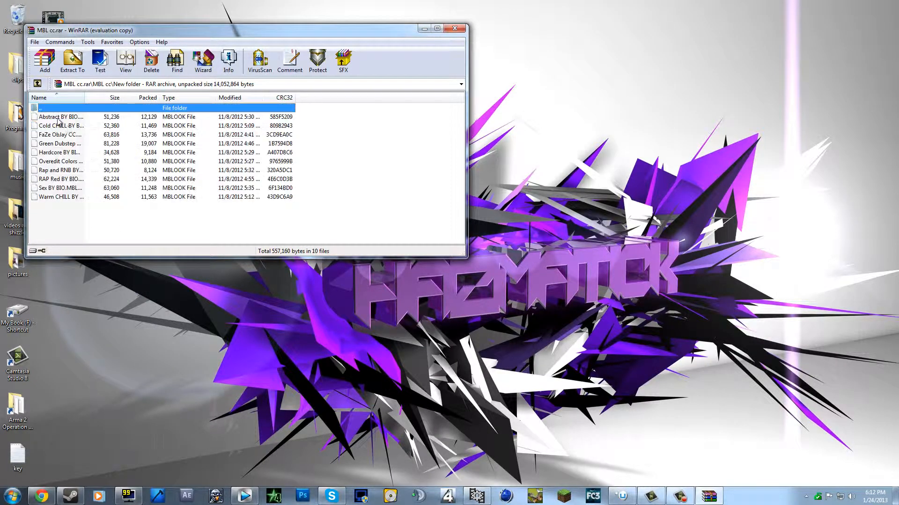
left_click(454, 29)
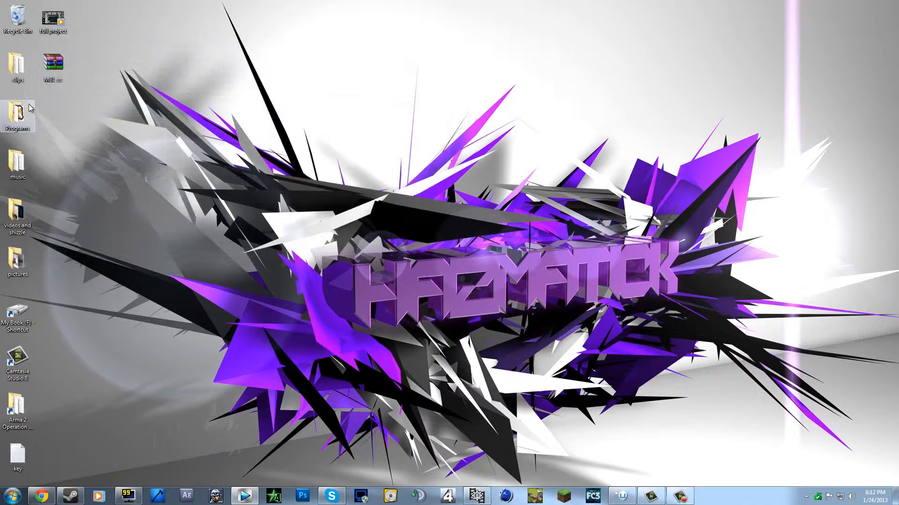
Examine the look files in the extracted MBL cc folder inside the desktop's Programs folder
double_click(30, 108)
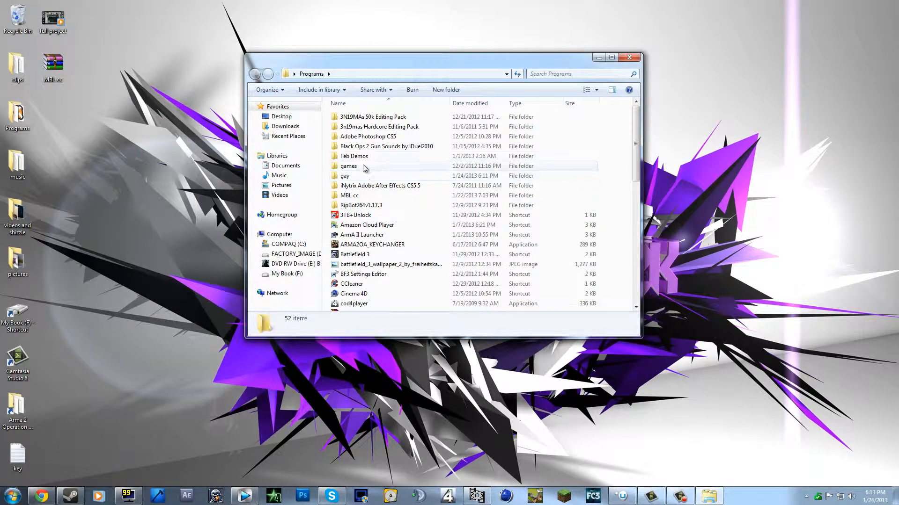
double_click(386, 197)
left_click_drag(637, 119, 640, 159)
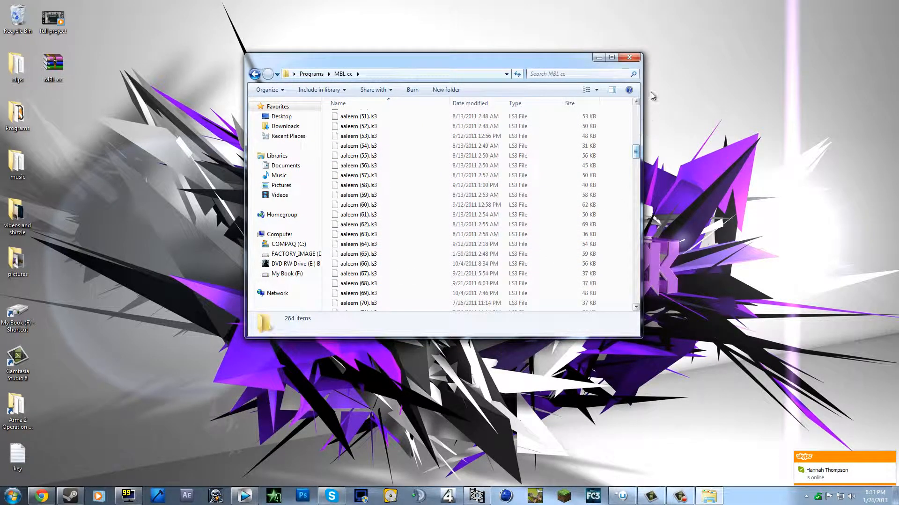
left_click_drag(636, 156, 631, 85)
left_click(629, 57)
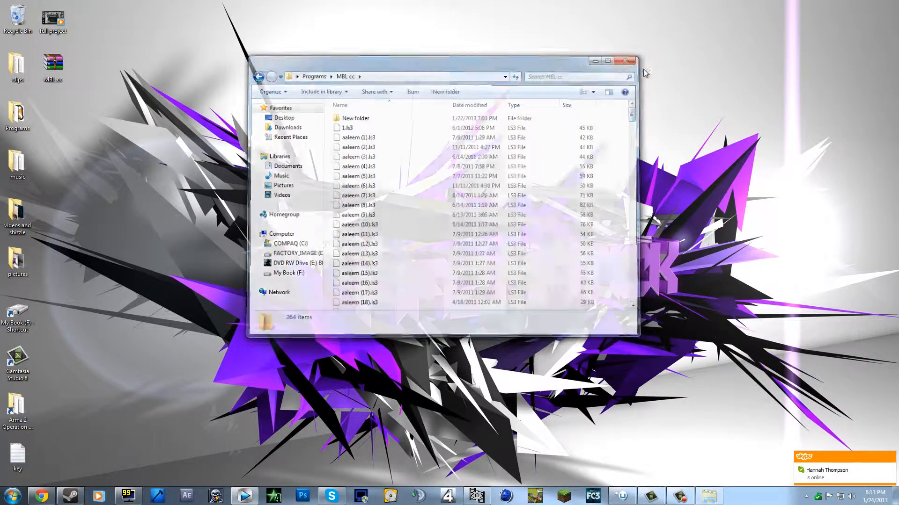
Switch back to Vegas Pro and open the look editor of the second Magic Bullet Looks effect
left_click(689, 502)
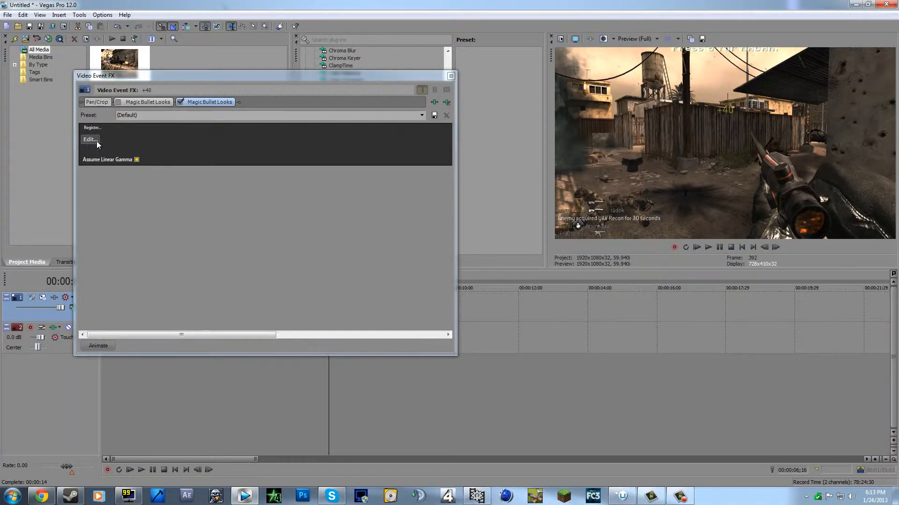
left_click(88, 141)
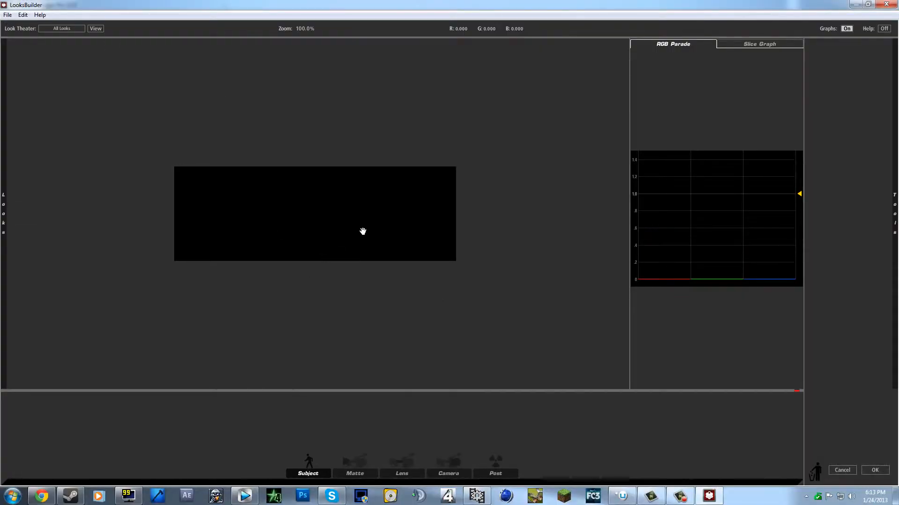
left_click(889, 5)
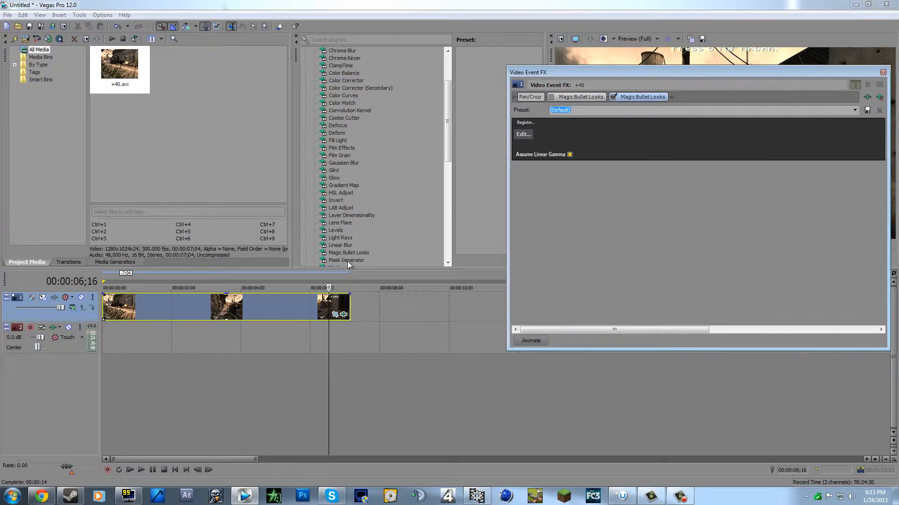
Move the playhead to about the 4-second mark and reopen the second Magic Bullet Looks effect's editor
left_click(285, 311)
left_click(243, 320)
left_click_drag(622, 74, 224, 98)
left_click(127, 160)
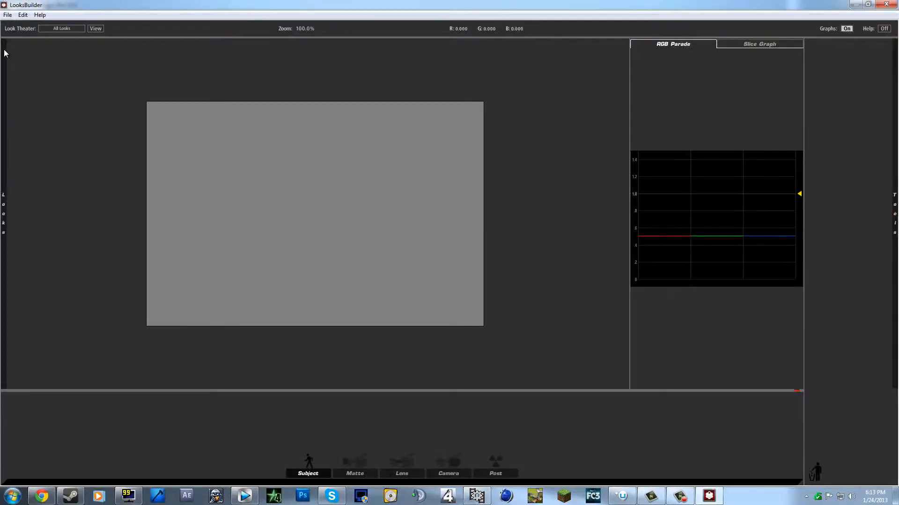
left_click(7, 14)
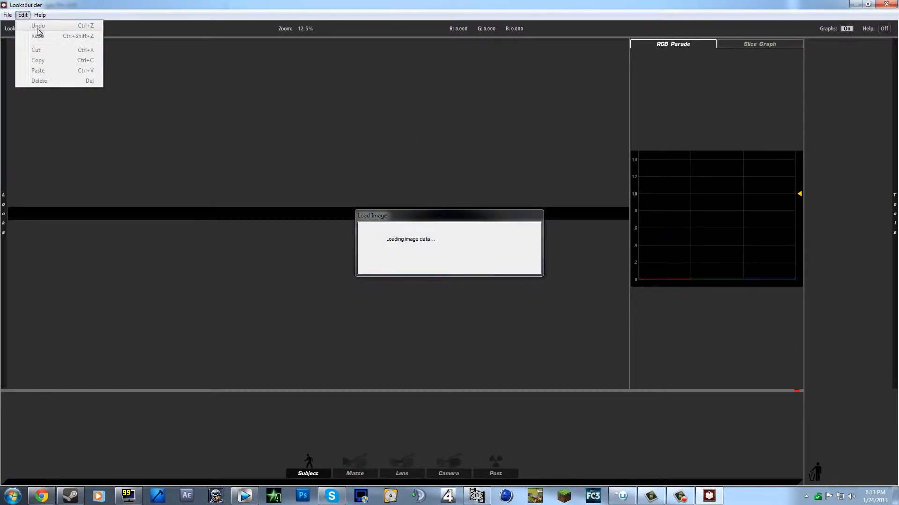
left_click(7, 14)
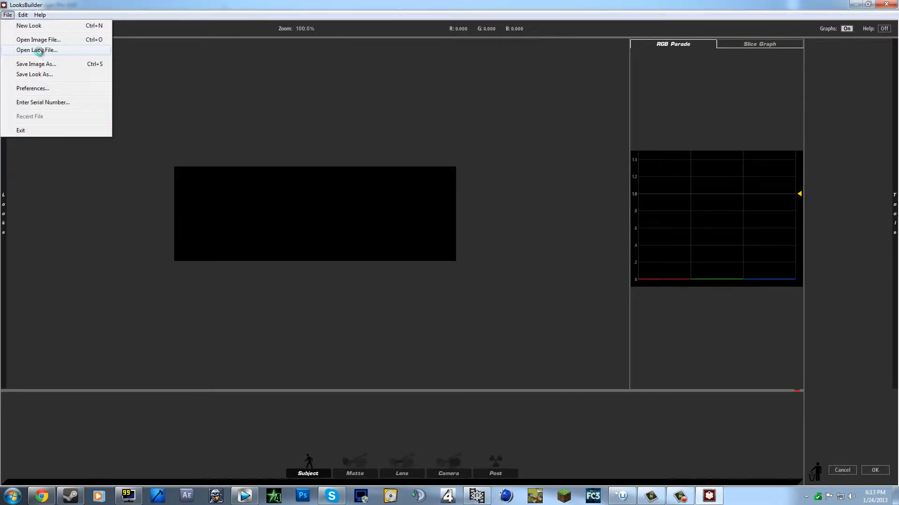
left_click(37, 50)
left_click(342, 211)
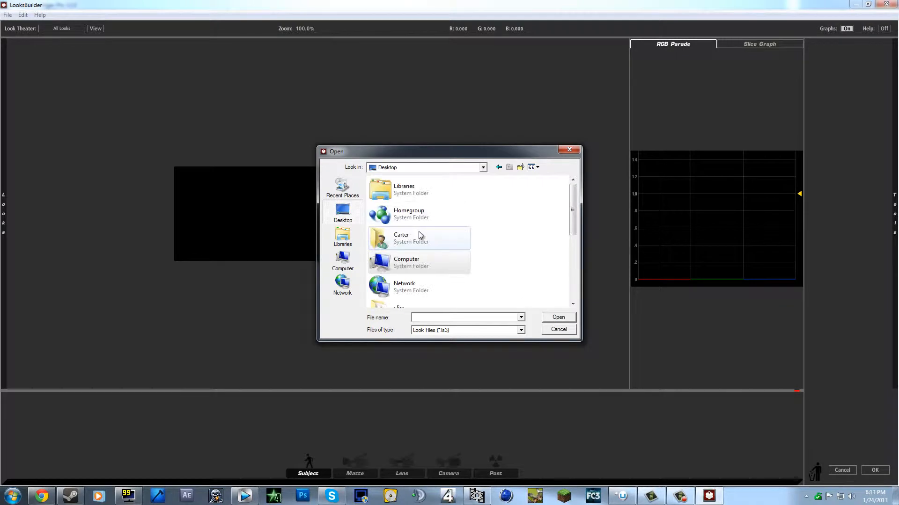
scroll(426, 235, "down", 3)
scroll(425, 235, "up", 3)
left_click(569, 149)
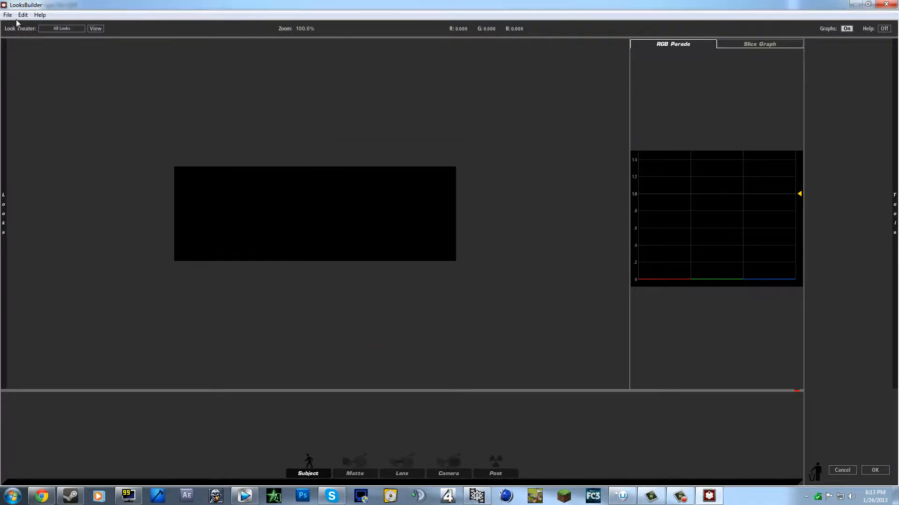
Start opening a look file and browse to the MBL cc folder inside the desktop's Programs folder
left_click(7, 15)
left_click(40, 50)
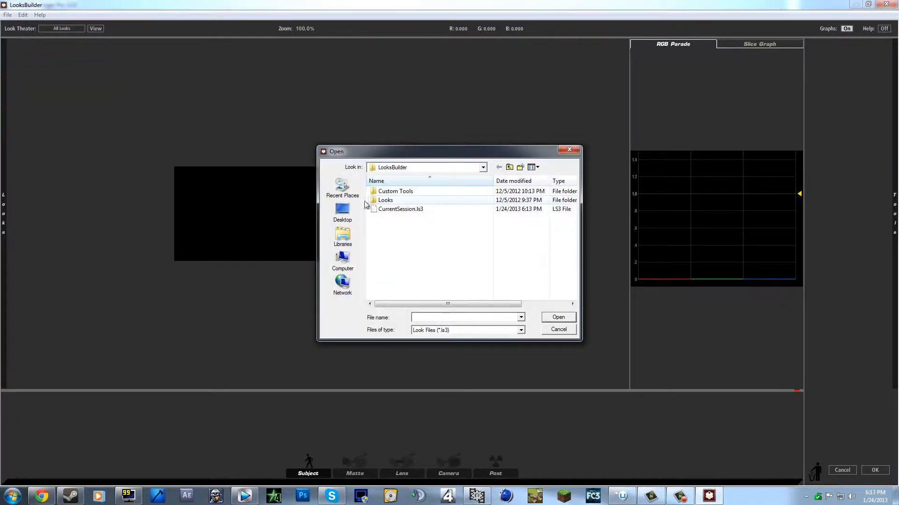
left_click(342, 211)
scroll(449, 220, "down", 5)
scroll(440, 225, "up", 5)
scroll(415, 236, "down", 3)
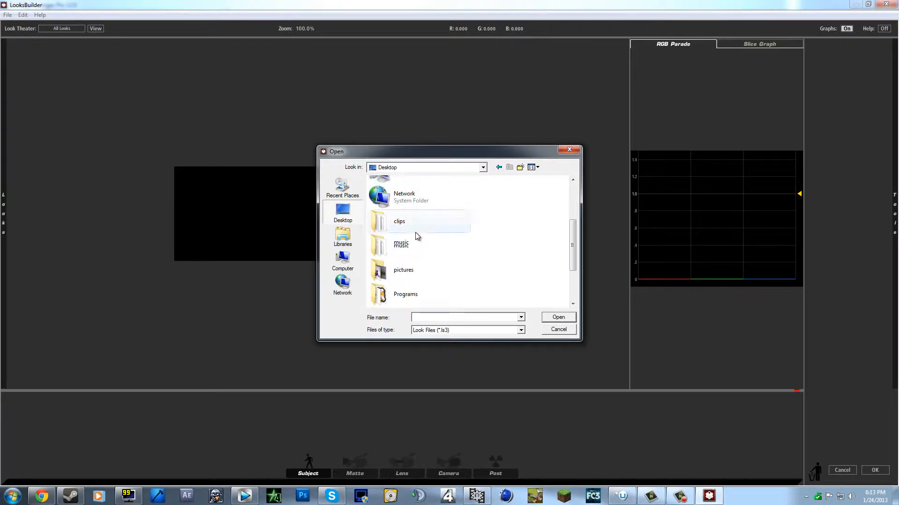
double_click(407, 287)
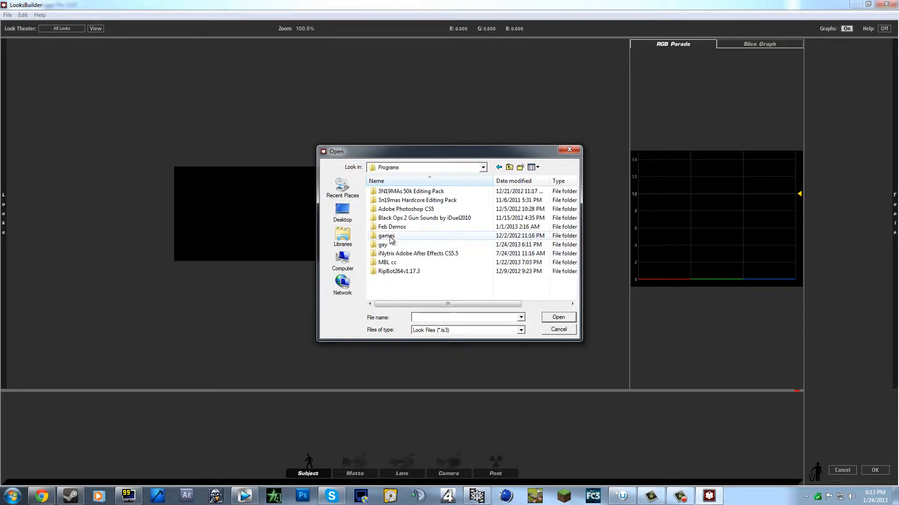
double_click(392, 263)
Check the New folder inside MBL cc for look files and return to the MBL cc folder
scroll(393, 202, "down", 1)
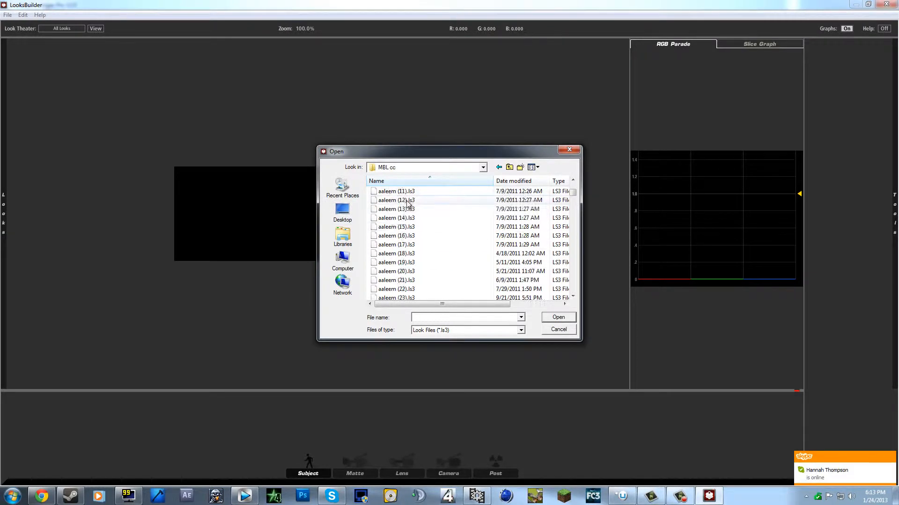
scroll(389, 199, "up", 1)
double_click(382, 192)
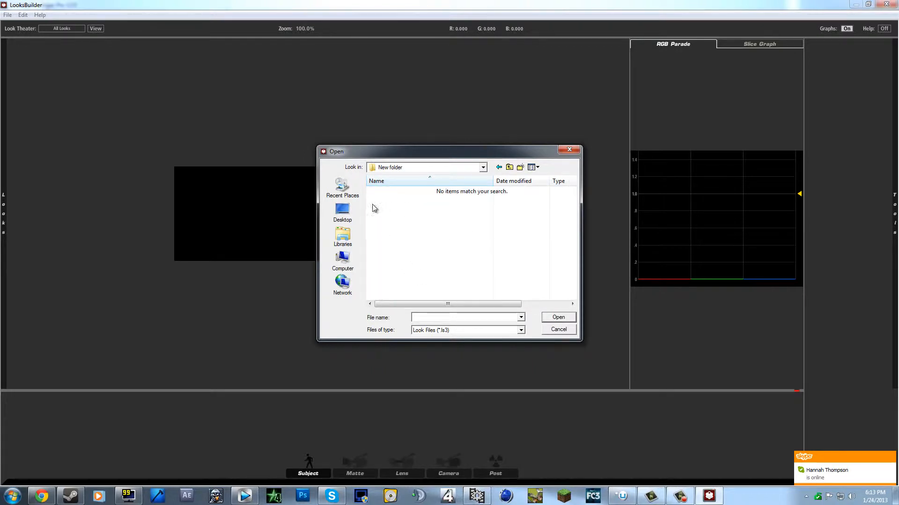
left_click(482, 167)
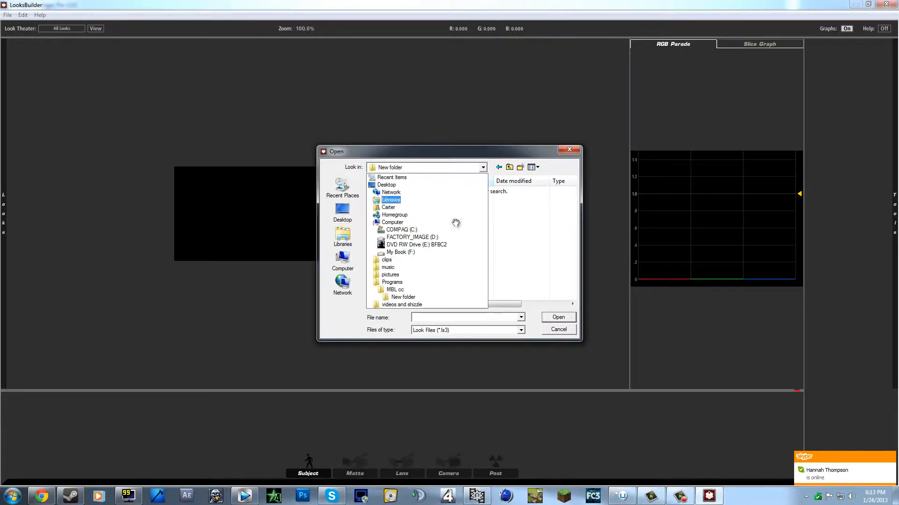
left_click(417, 290)
Browse the look files in the MBL cc folder and load aaleem (244).ls3
left_click(418, 226)
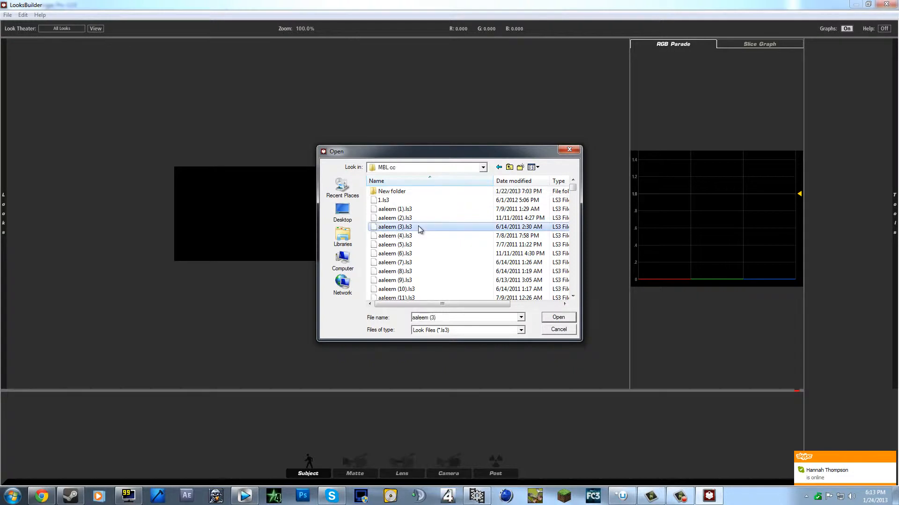
left_click(403, 211)
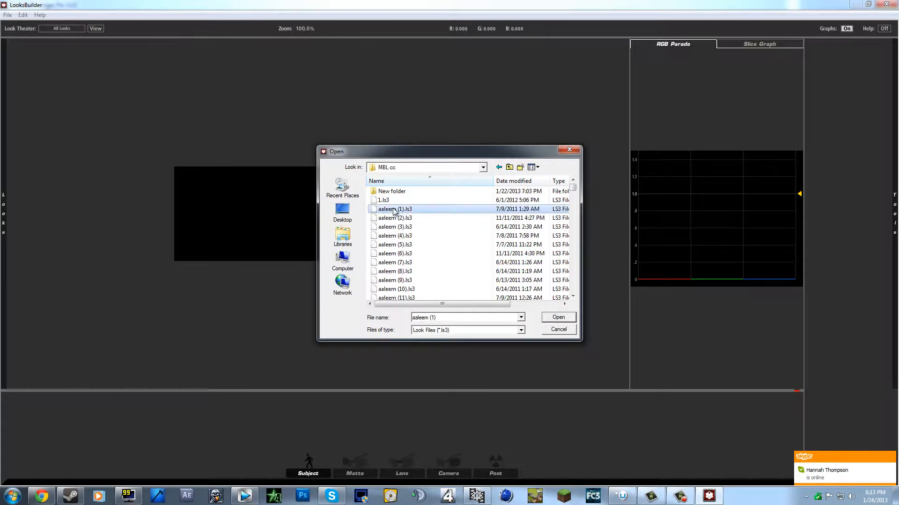
left_click_drag(572, 189, 570, 291)
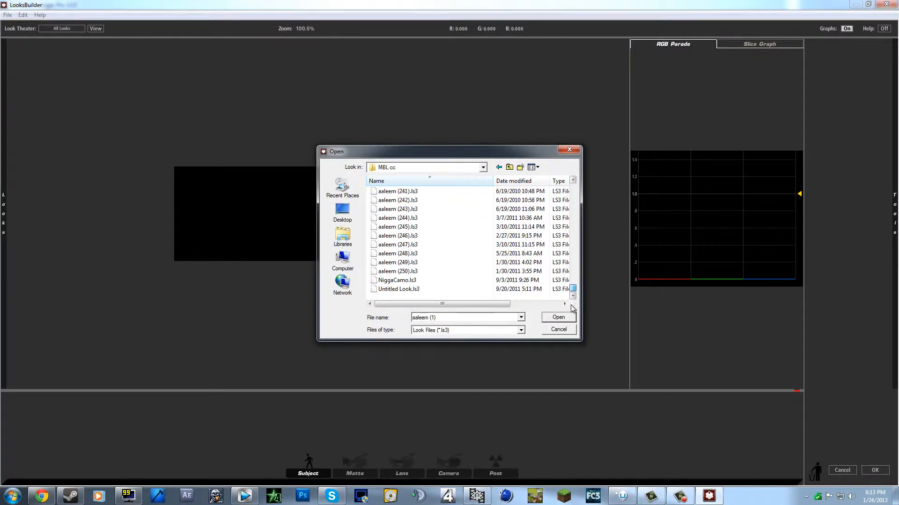
left_click(419, 289)
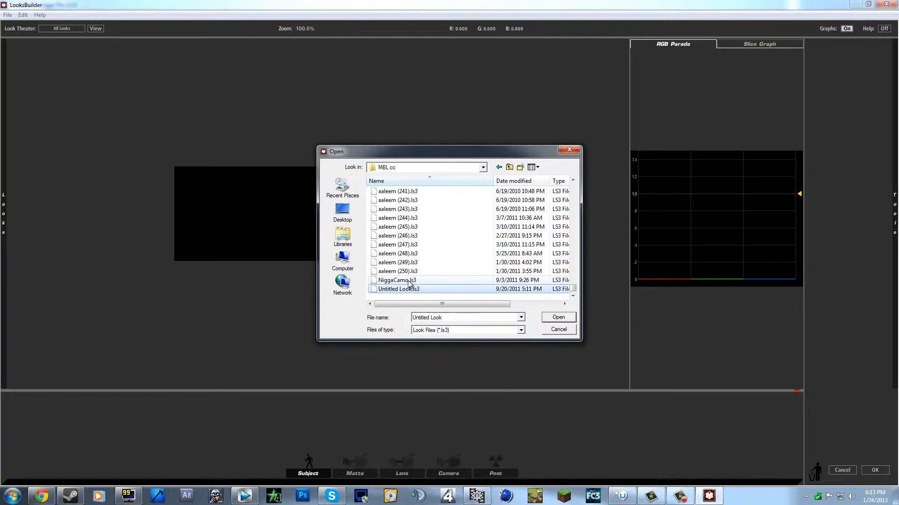
left_click(409, 280)
double_click(394, 217)
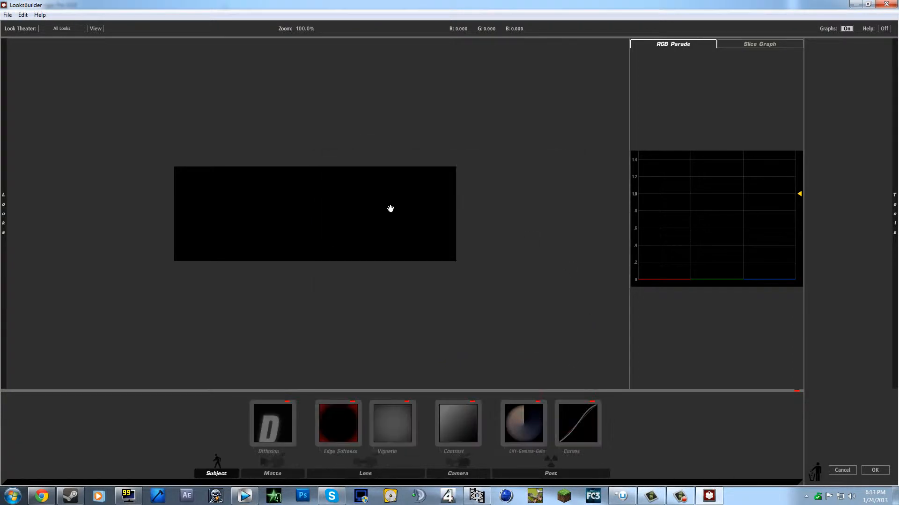
Dismiss the chat window, apply the loaded look to the clip and close the event's effects window
key("alt")
left_click(888, 461)
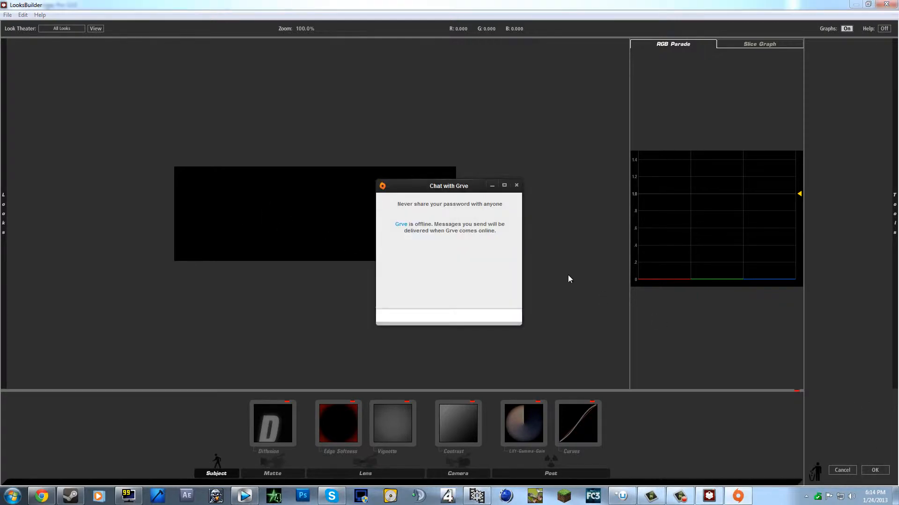
left_click(516, 185)
left_click(873, 471)
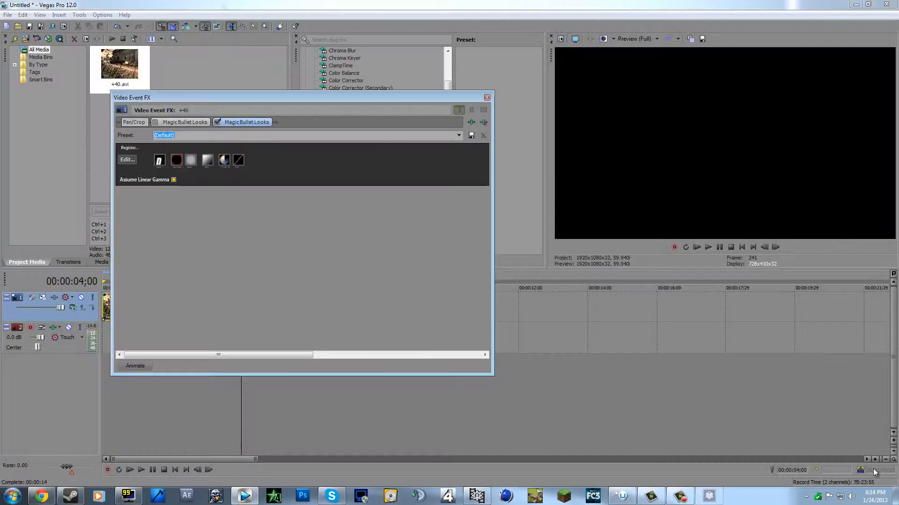
left_click(487, 98)
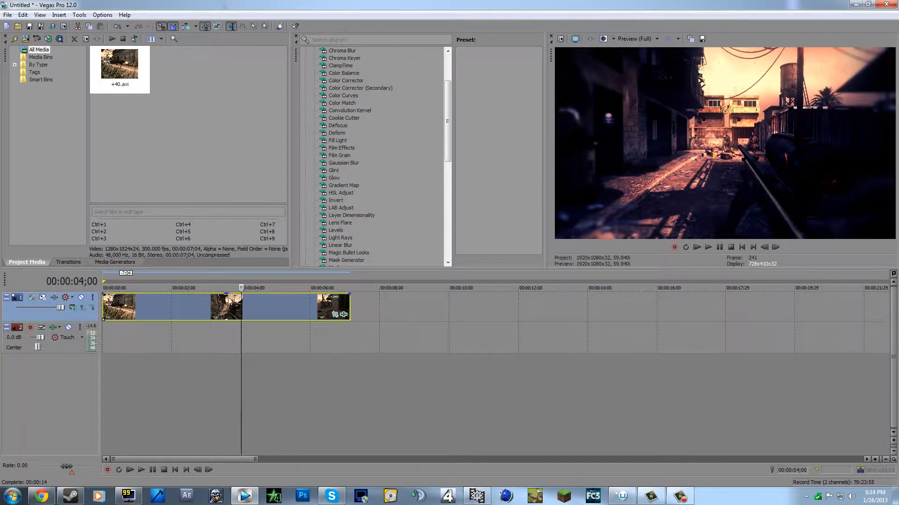
Preview the color-corrected clip at several points along the timeline, ending at 00:00:01;26
left_click(204, 311)
left_click(185, 311)
left_click(172, 311)
left_click(227, 314)
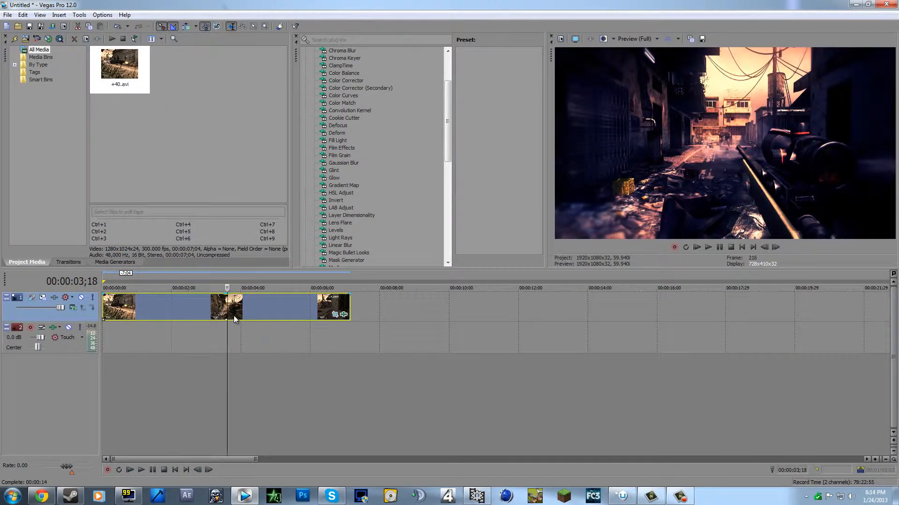
left_click(268, 318)
left_click(292, 319)
left_click(315, 311)
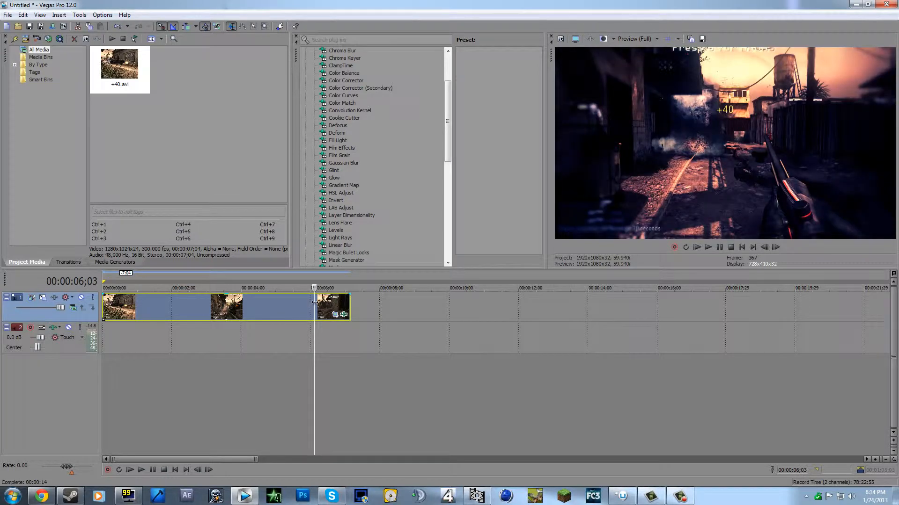
left_click(293, 305)
left_click(240, 300)
left_click(208, 302)
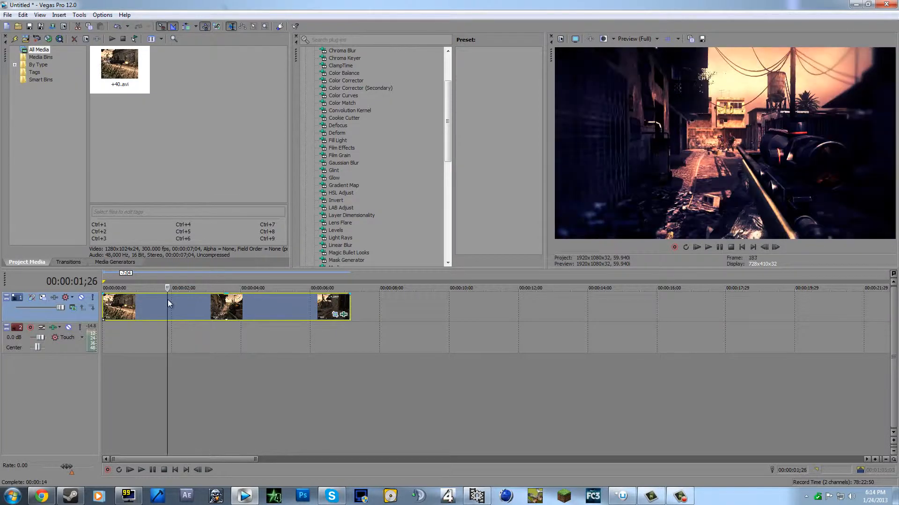
left_click(168, 309)
Load the aaleem (34).ls3 look into the clip's second Magic Bullet Looks effect, apply it and close the effects window
left_click(343, 314)
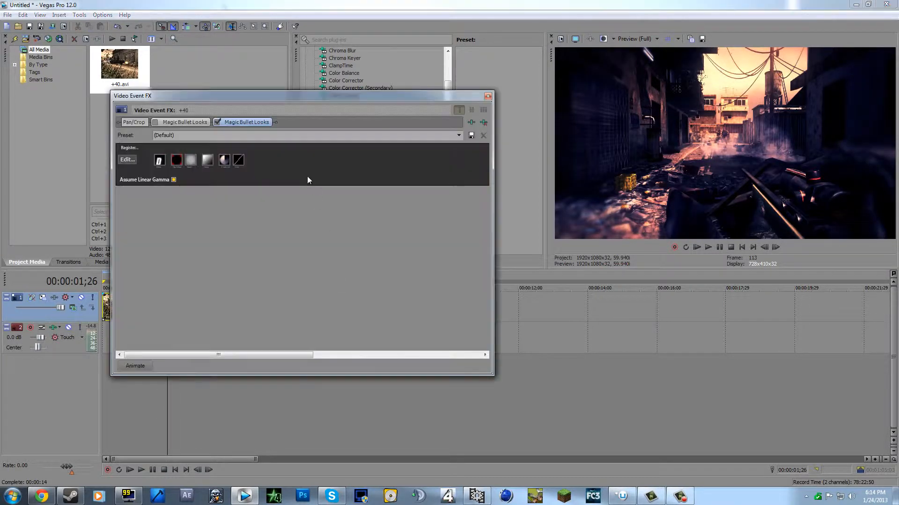
left_click(131, 162)
left_click(8, 15)
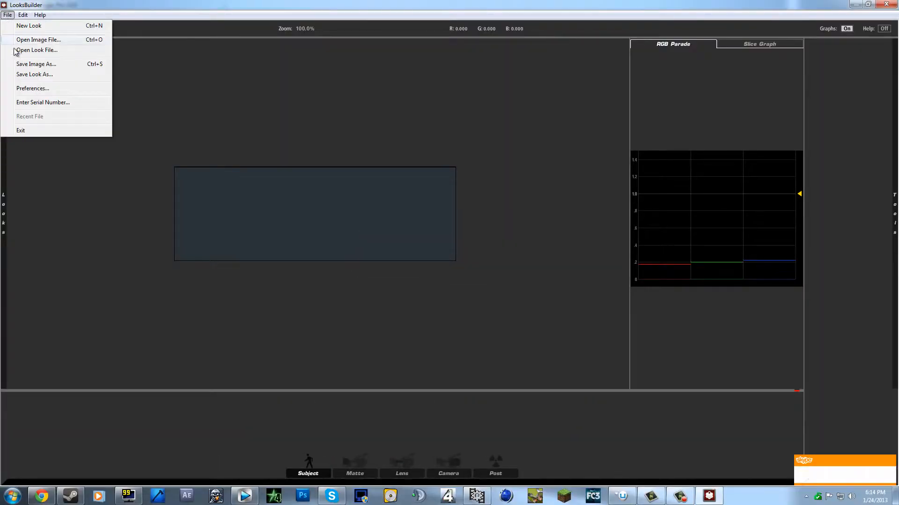
left_click(15, 50)
scroll(428, 268, "down", 5)
left_click(428, 271)
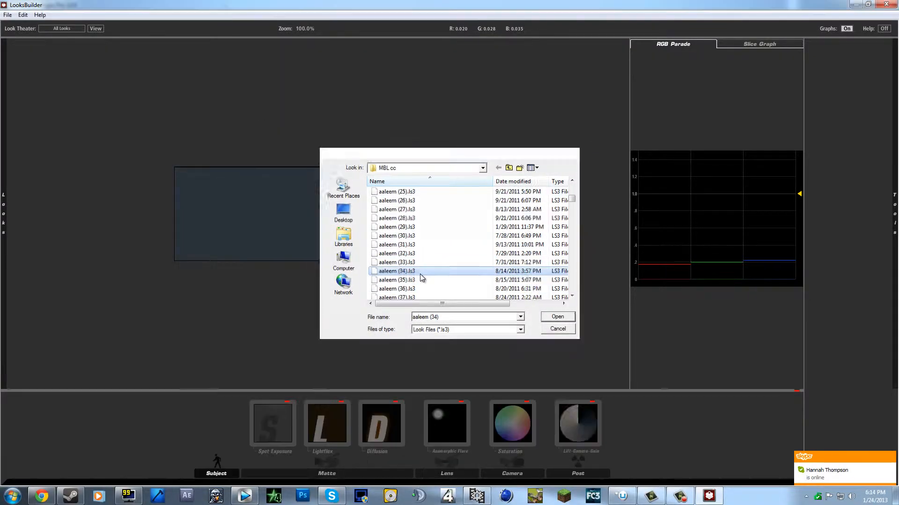
double_click(421, 272)
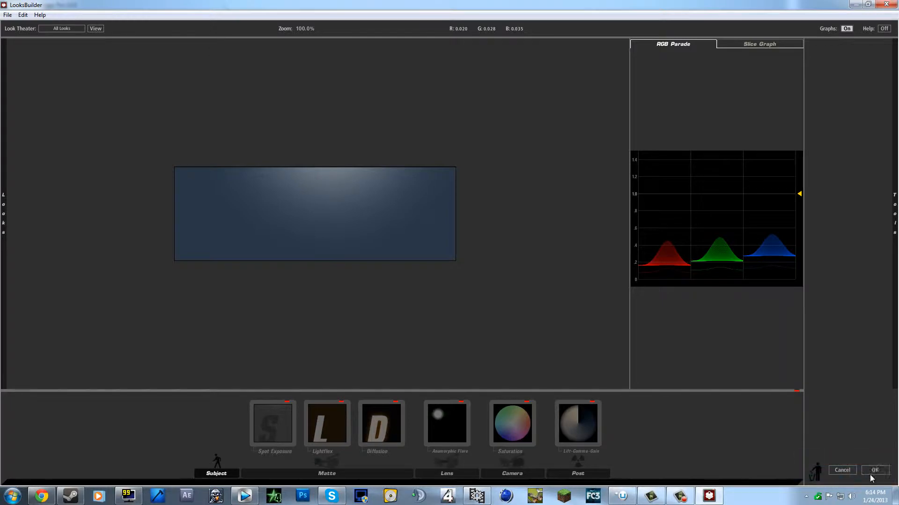
left_click(869, 476)
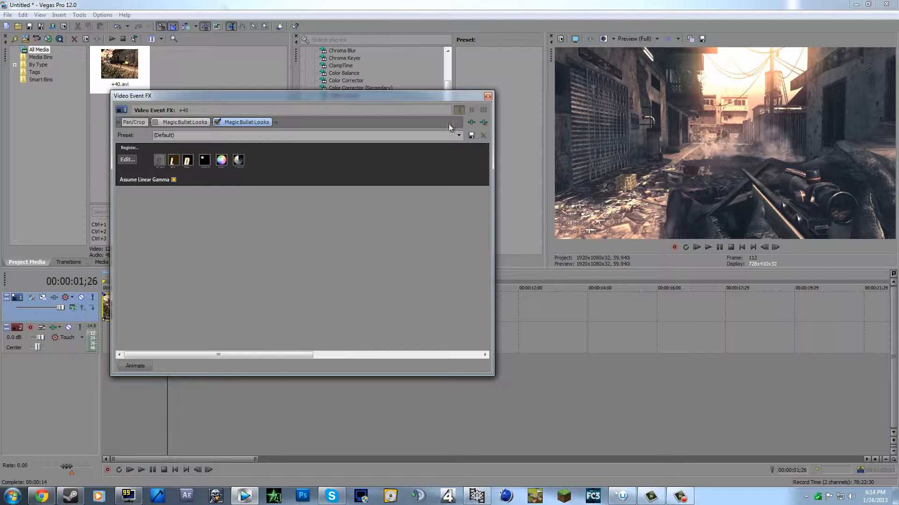
left_click(488, 96)
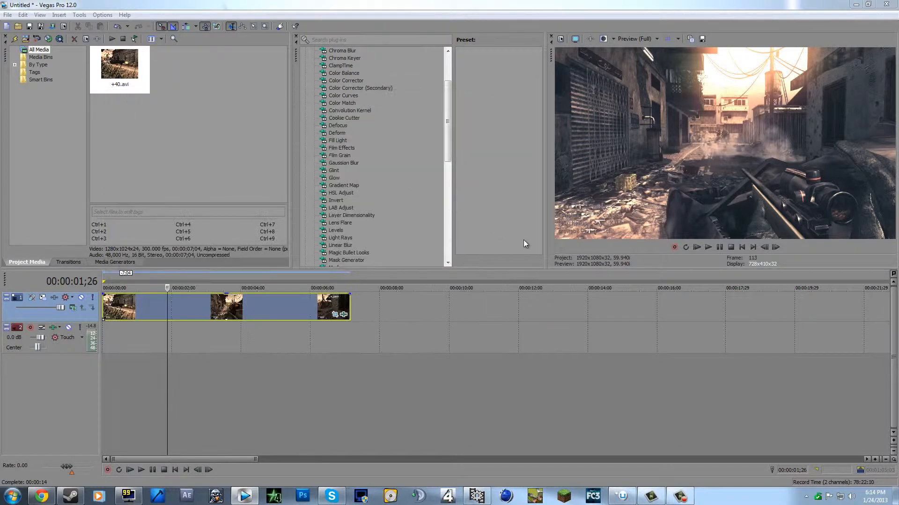
Play the clip from its start to preview the new look and pause at 00:00:07;00
left_click(108, 303)
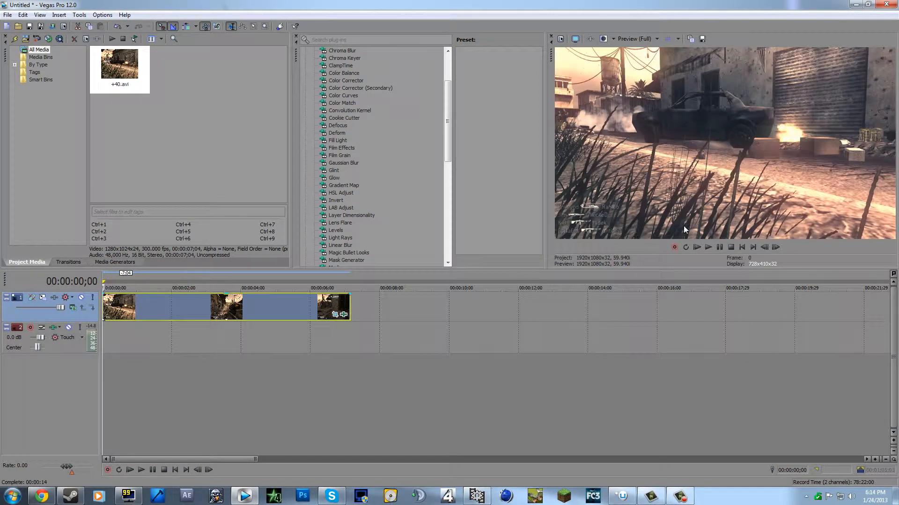
left_click(708, 247)
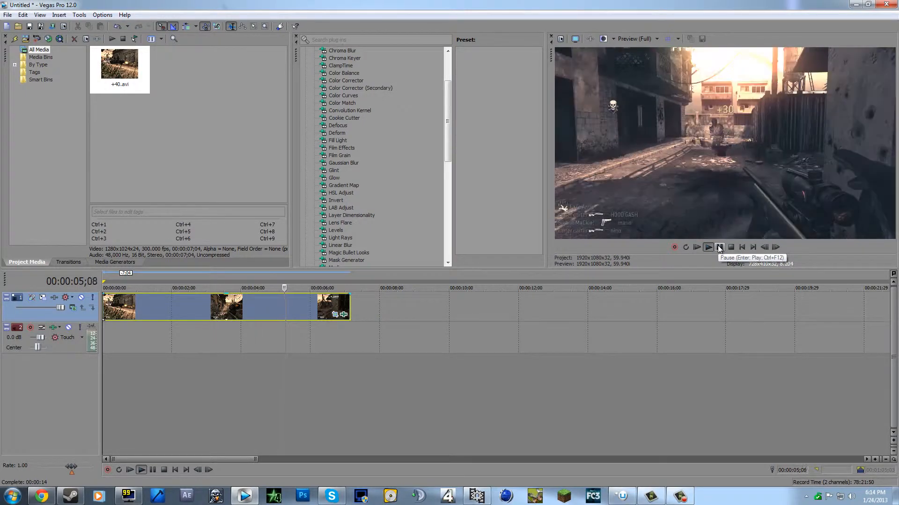
left_click(719, 248)
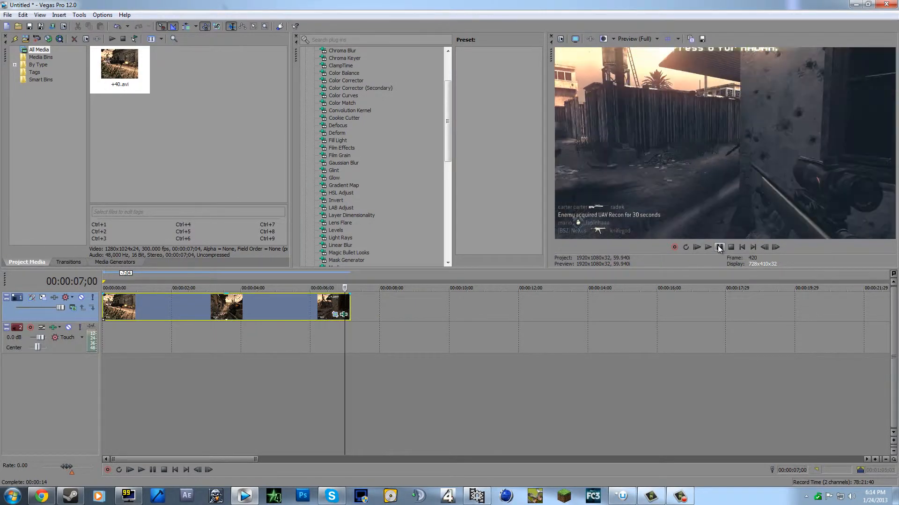
scroll(229, 379, "down", 3)
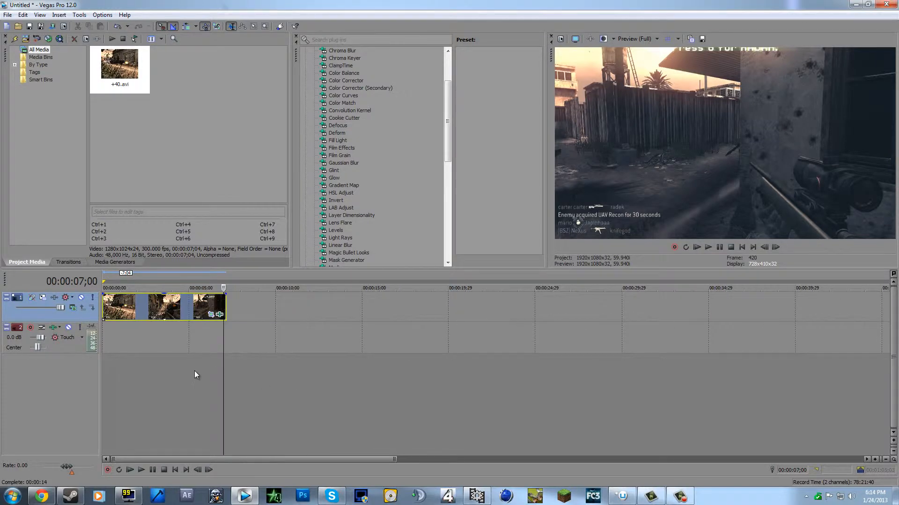
scroll(196, 371, "up", 3)
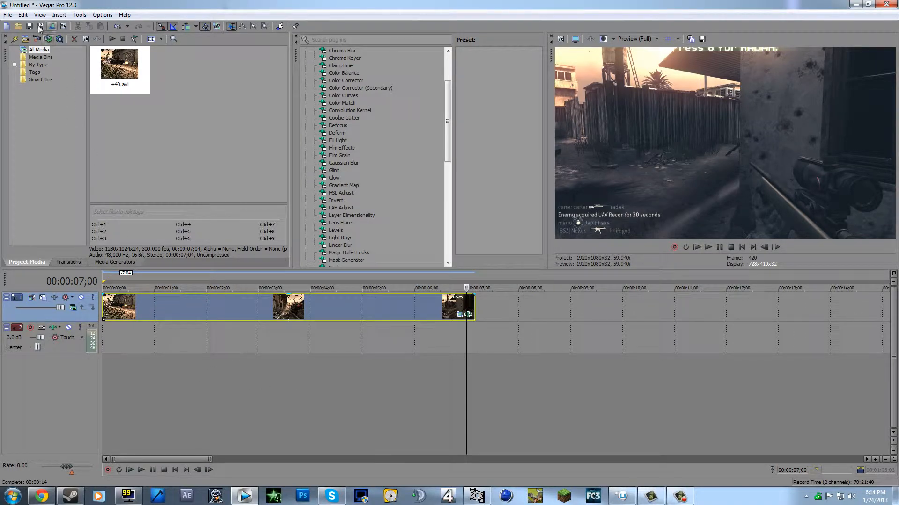
Browse the music folder on the Desktop for further media to open, and leave without opening a file
left_click(17, 26)
left_click(343, 143)
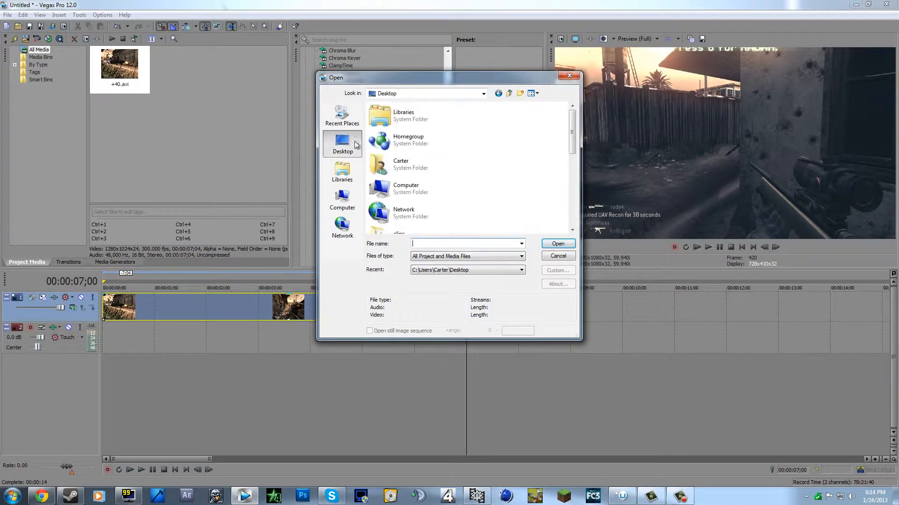
scroll(450, 179, "down", 5)
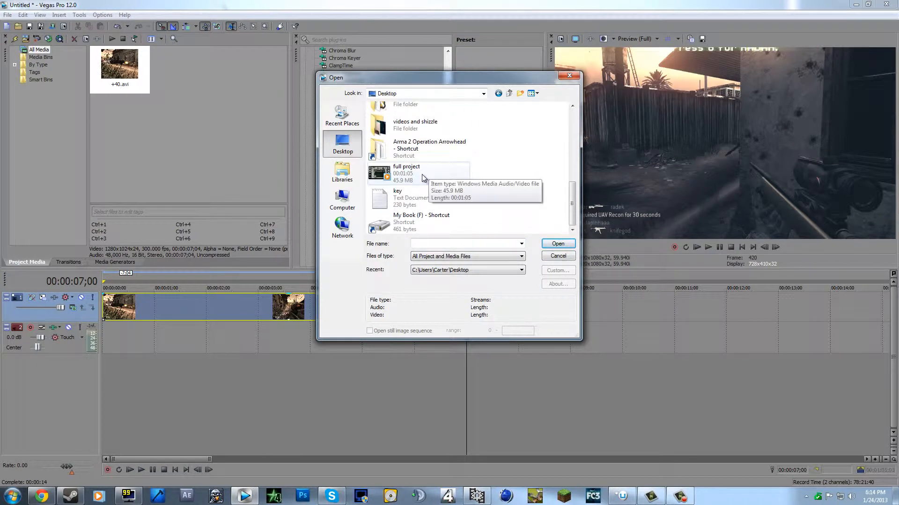
left_click(431, 149)
scroll(444, 147, "up", 3)
double_click(407, 132)
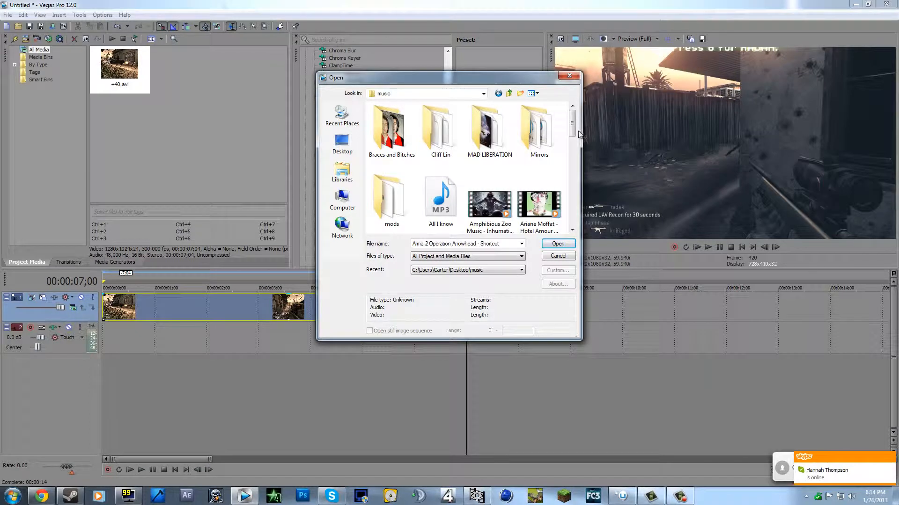
left_click_drag(572, 123, 584, 201)
left_click(570, 78)
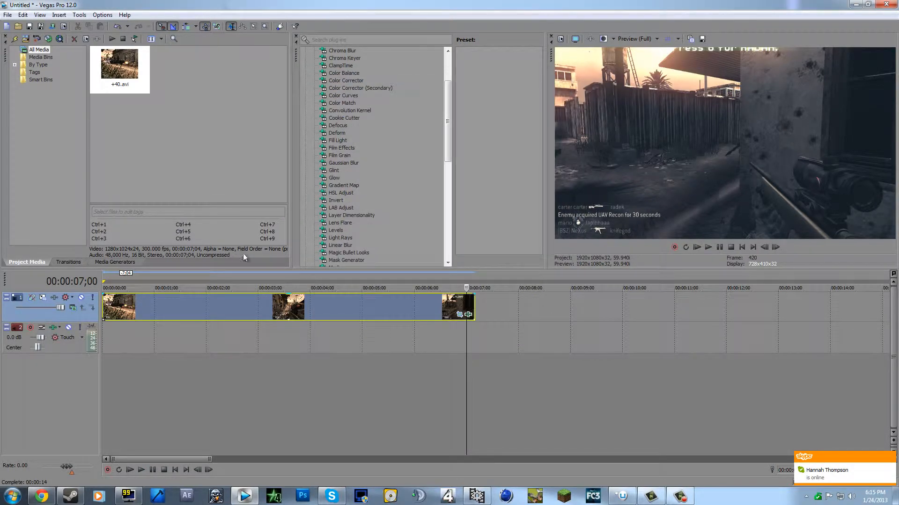
Select the clip's whole time range on the timeline, from 00:00:00;01 to 00:00:07;06, as the render region
left_click(197, 299)
left_click(314, 304)
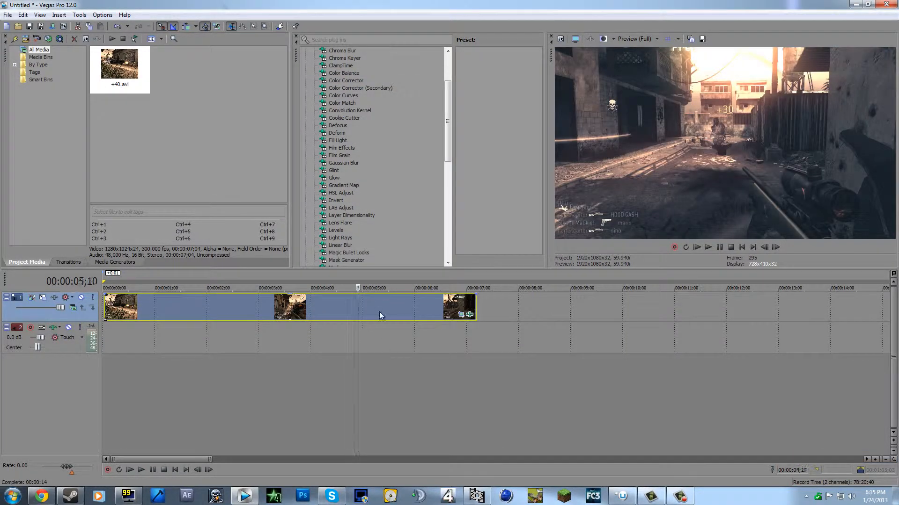
left_click(109, 313)
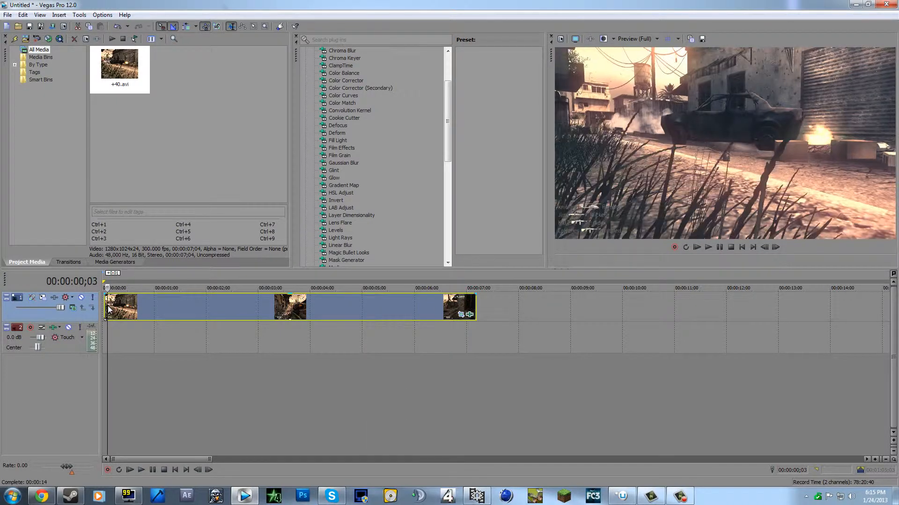
left_click(105, 312)
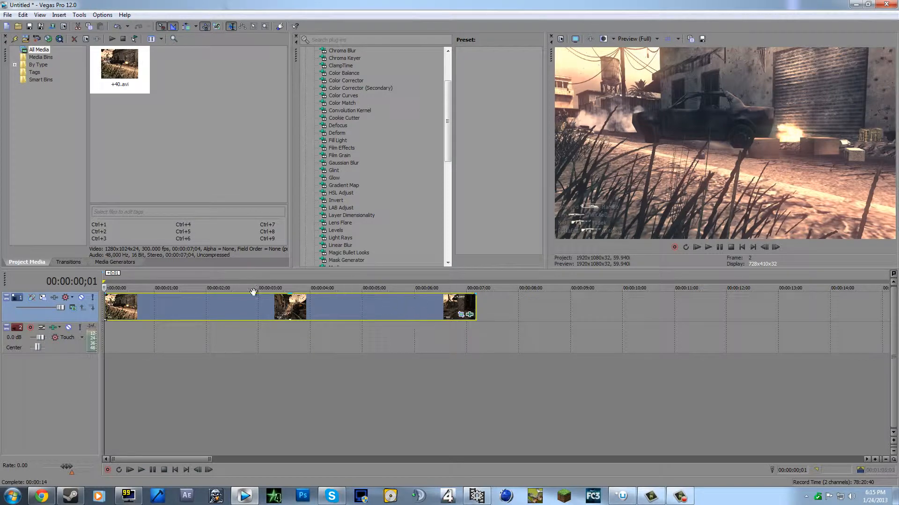
left_click_drag(106, 331, 476, 347)
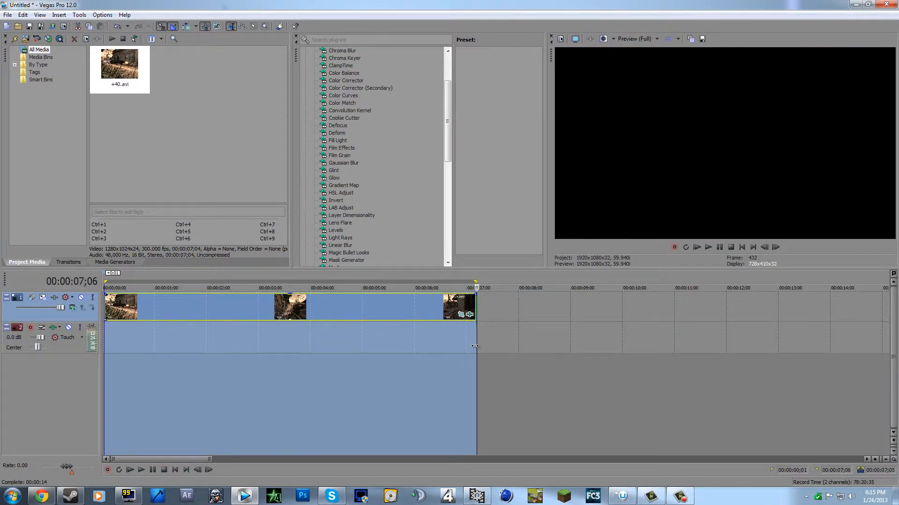
Review the custom video settings of the Video for Windows (*.avi) template named render in the render options
left_click(52, 27)
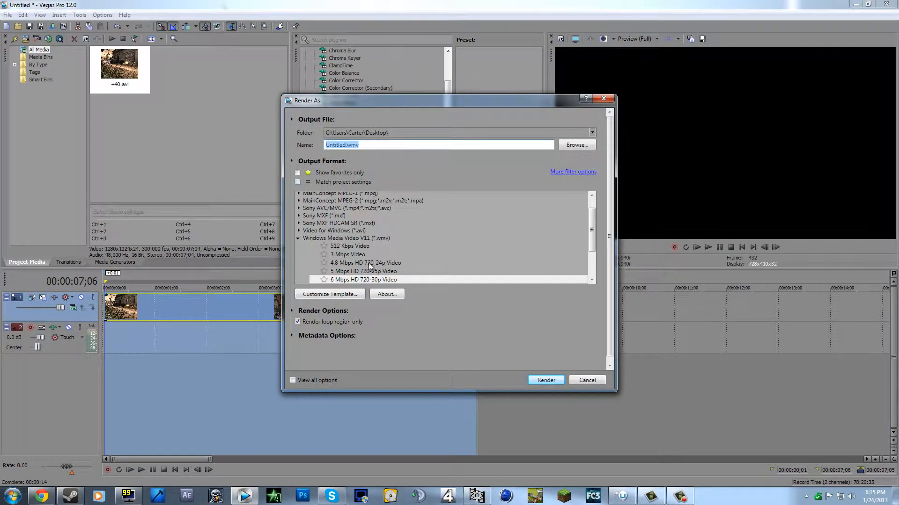
left_click(299, 238)
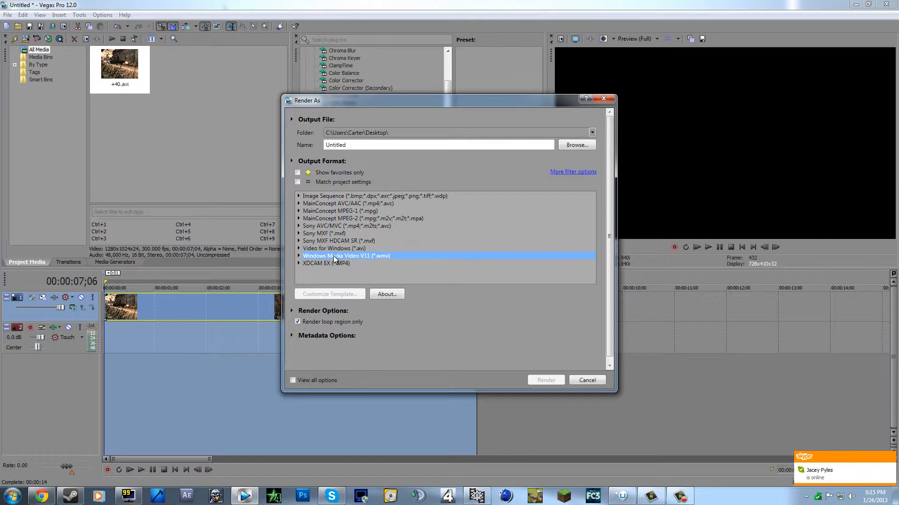
left_click(312, 249)
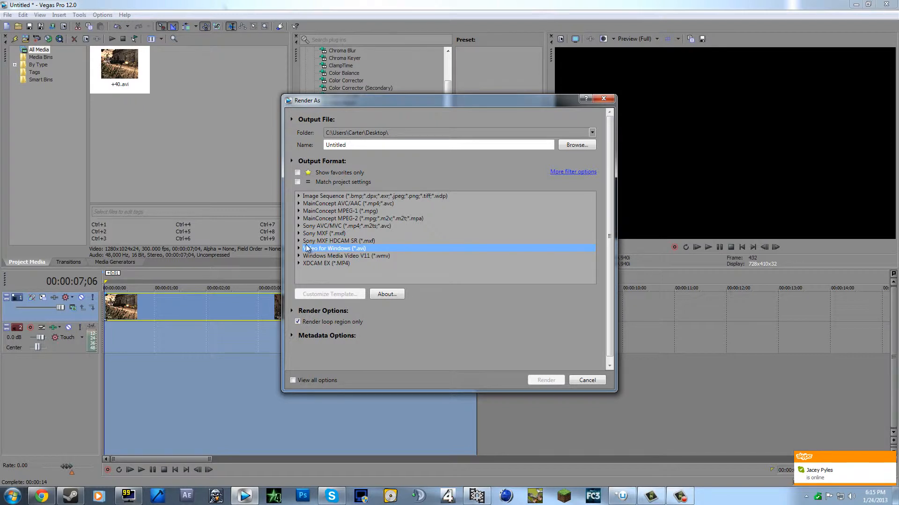
left_click(299, 248)
scroll(346, 247, "down", 3)
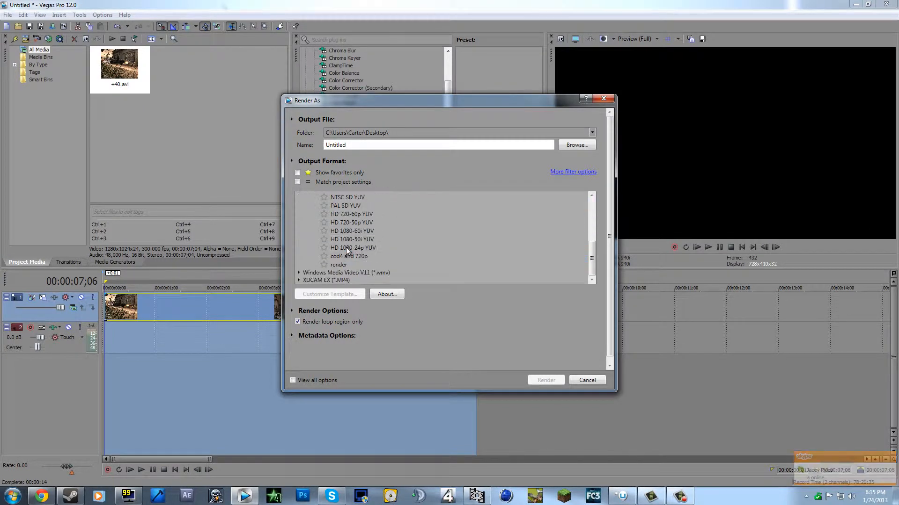
left_click(351, 248)
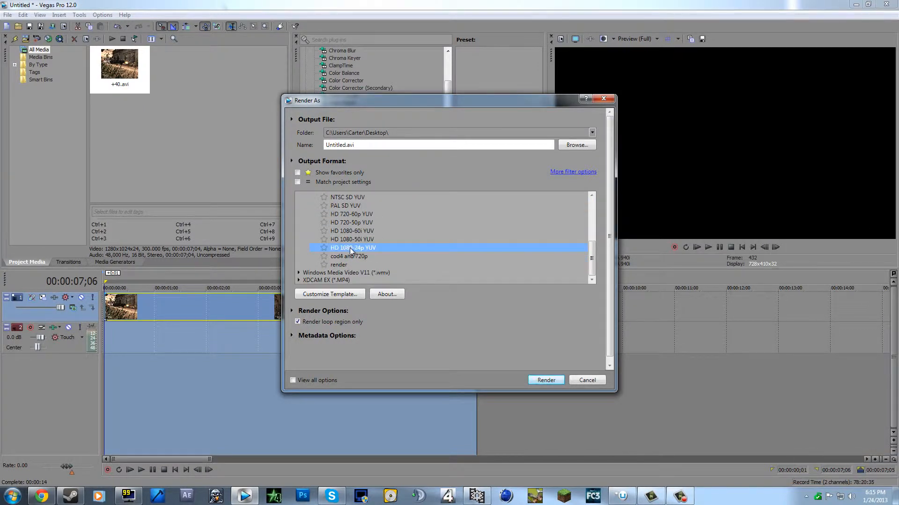
left_click(339, 265)
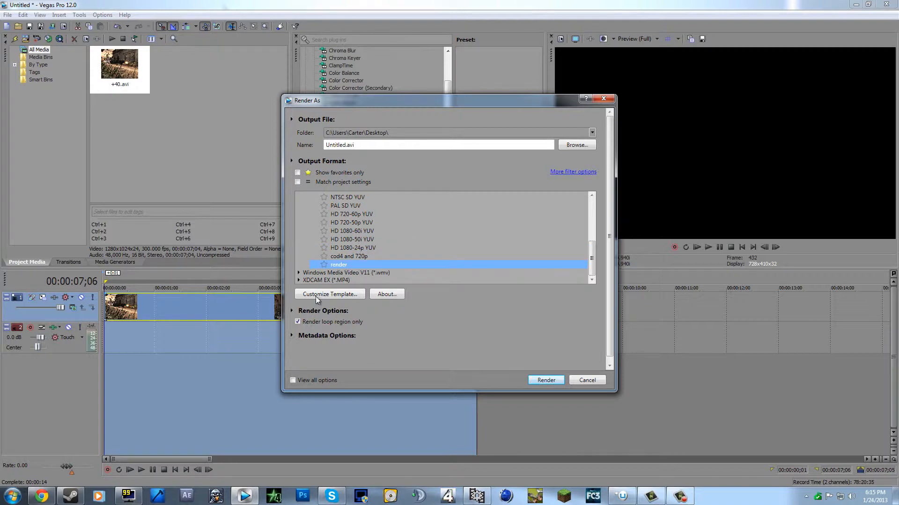
left_click(349, 247)
left_click(338, 265)
left_click(330, 294)
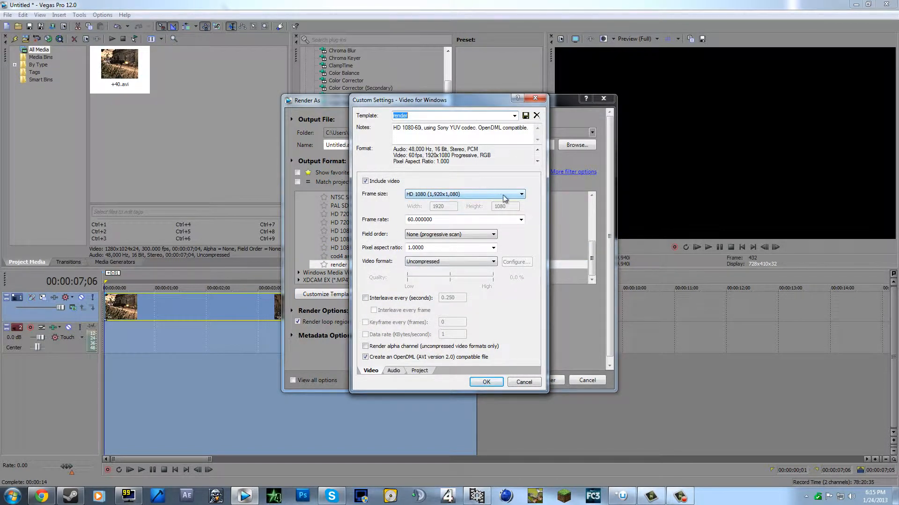
left_click(534, 98)
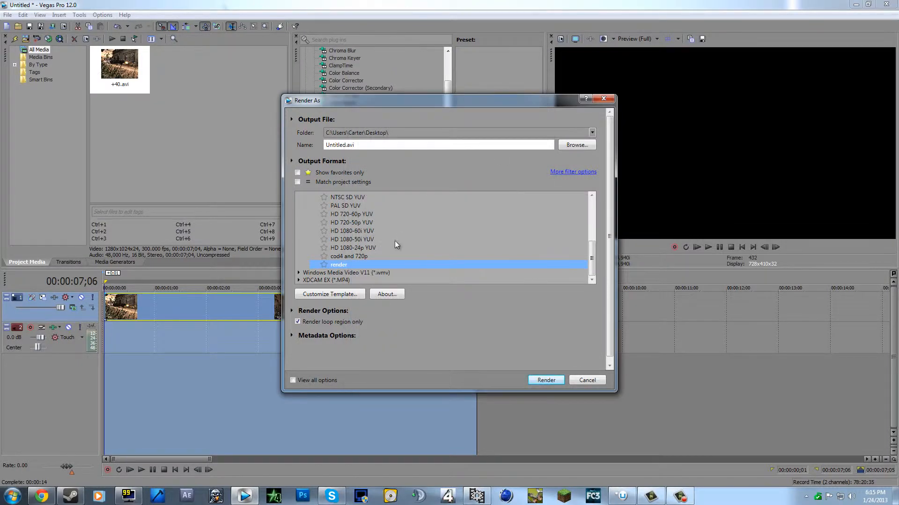
Review the video, audio and project settings of the cod4 and 720p template, and close the render dialog without rendering
left_click(330, 294)
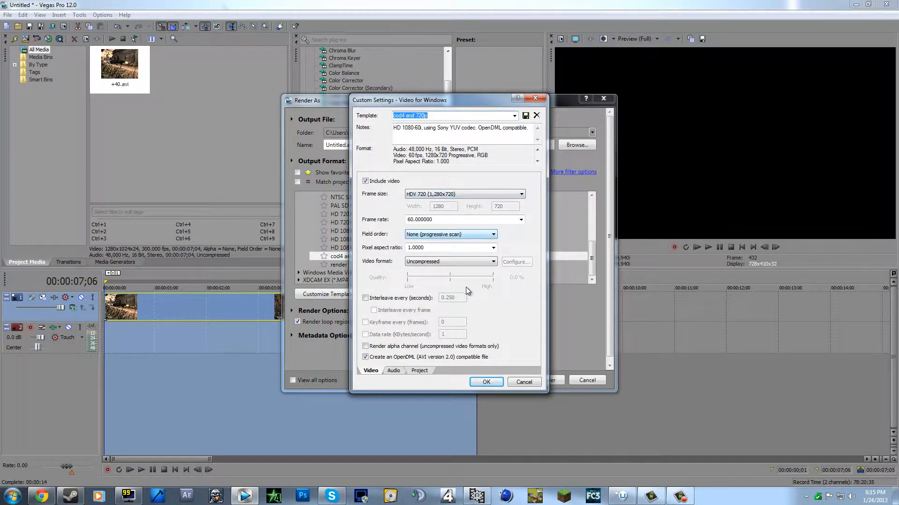
left_click(399, 370)
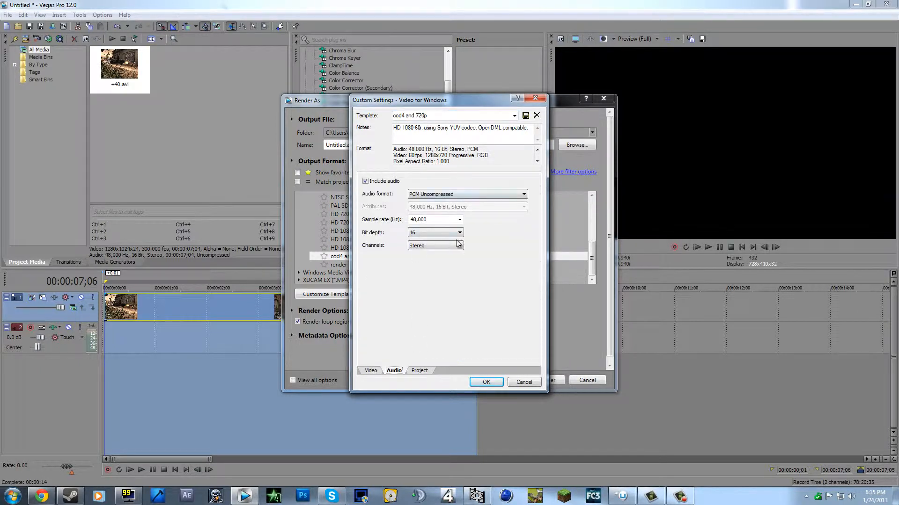
left_click(420, 370)
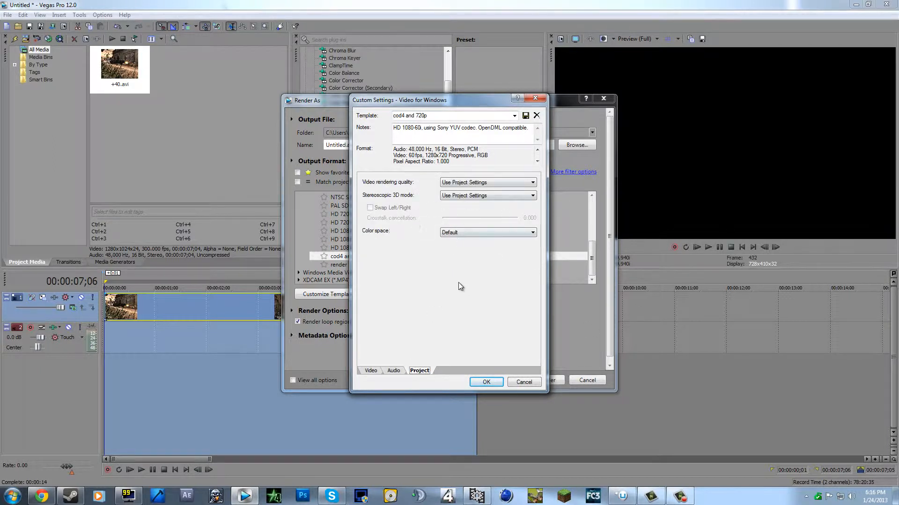
left_click(466, 183)
left_click(468, 190)
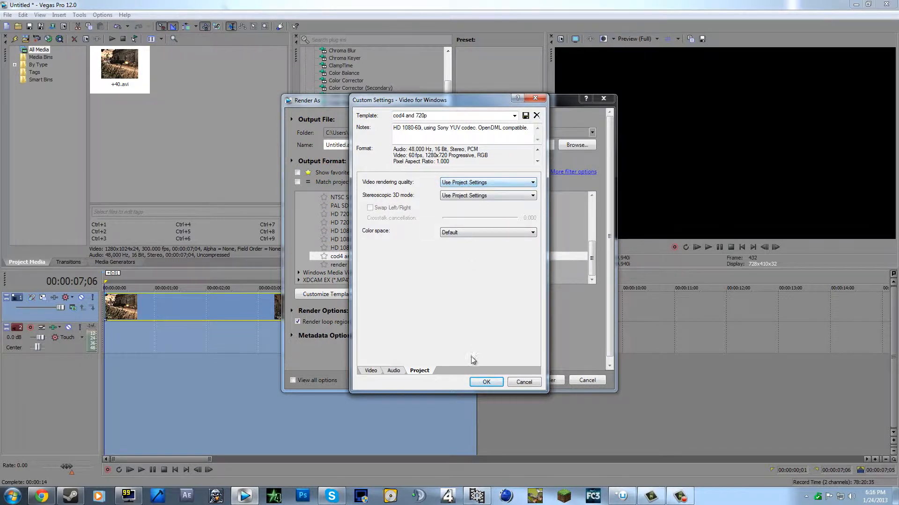
left_click(481, 384)
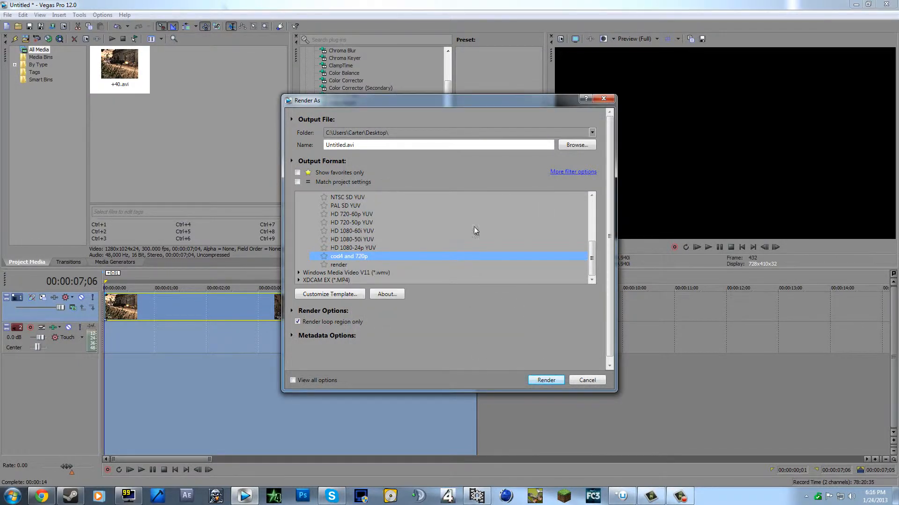
left_click(603, 99)
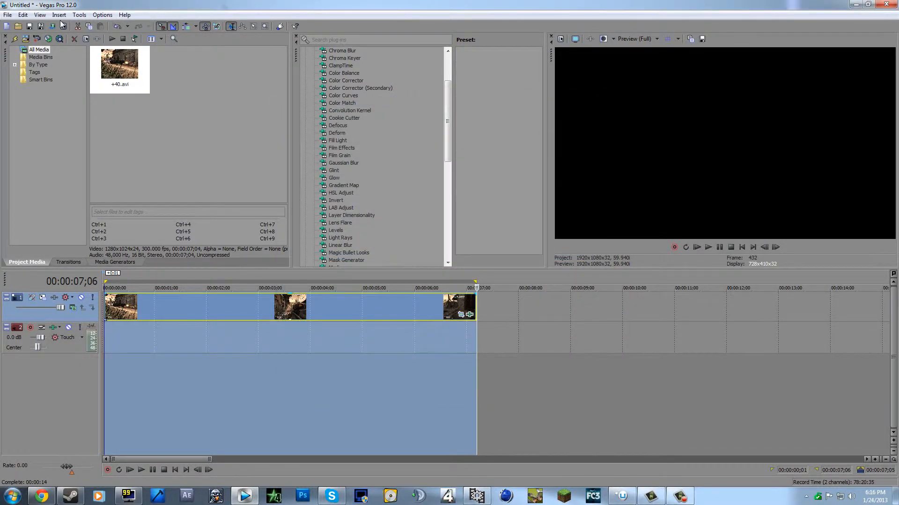
Set the project's video width to 1,280 and height to 720 in the project properties
left_click(61, 27)
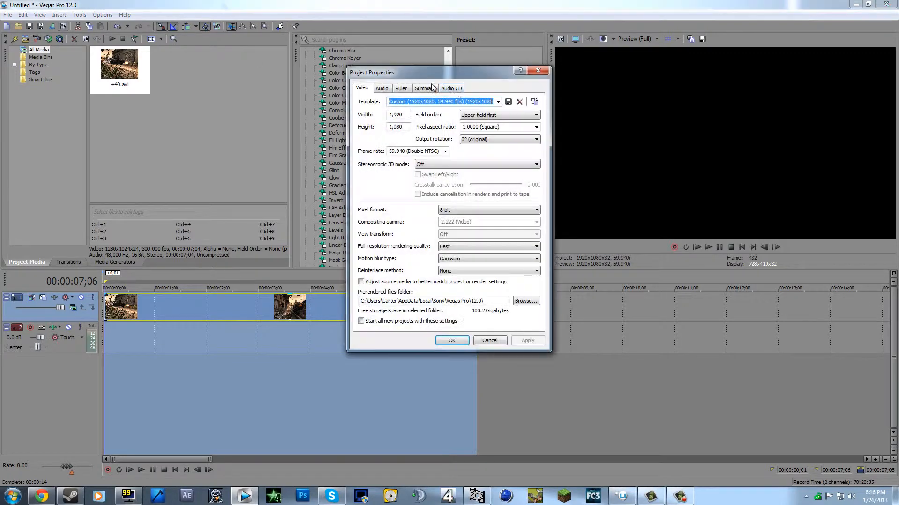
double_click(397, 115)
type("1,28")
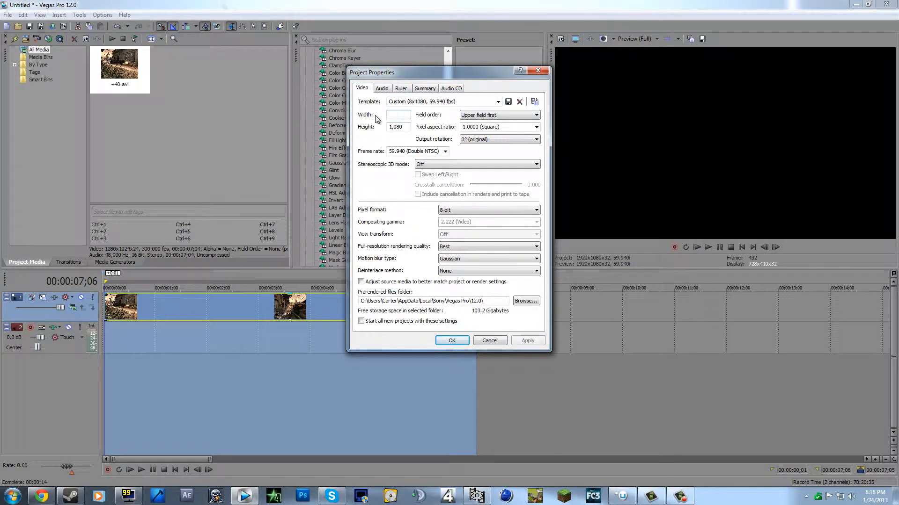
type("0")
double_click(389, 127)
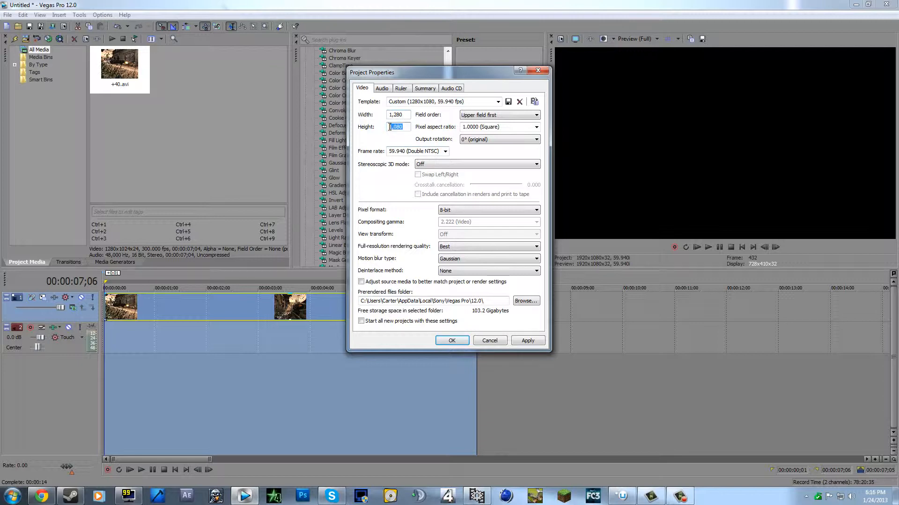
type("720")
left_click(452, 341)
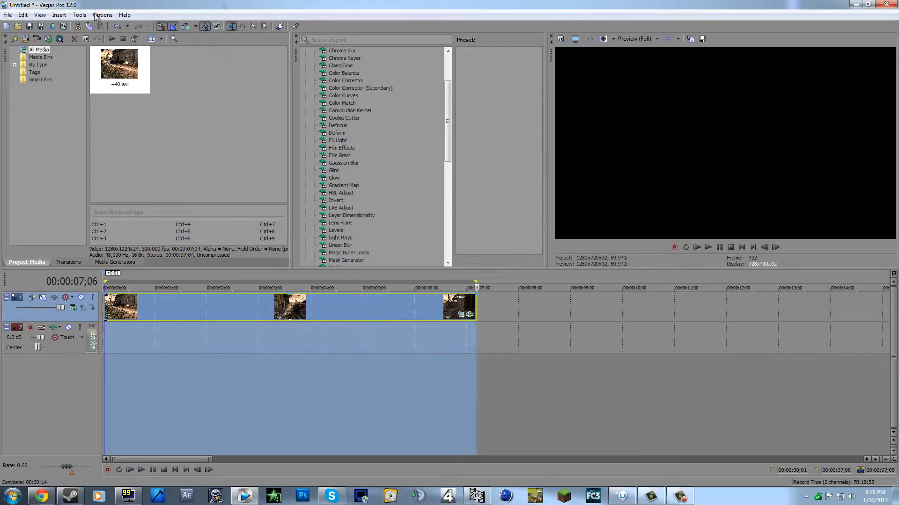
Render the selected region to the Desktop as Untitled.avi using the Video for Windows template cod4 and 720p
left_click(53, 26)
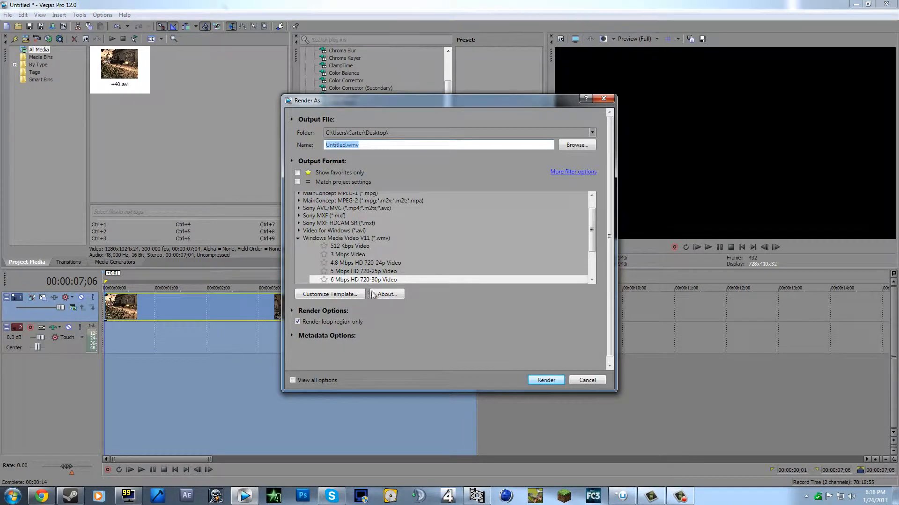
left_click(361, 267)
scroll(361, 258, "down", 2)
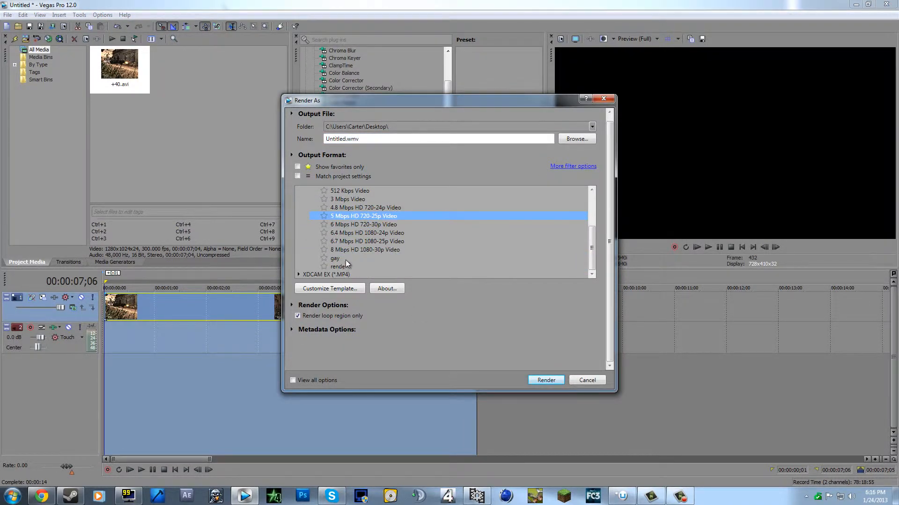
left_click(346, 250)
scroll(337, 248, "up", 2)
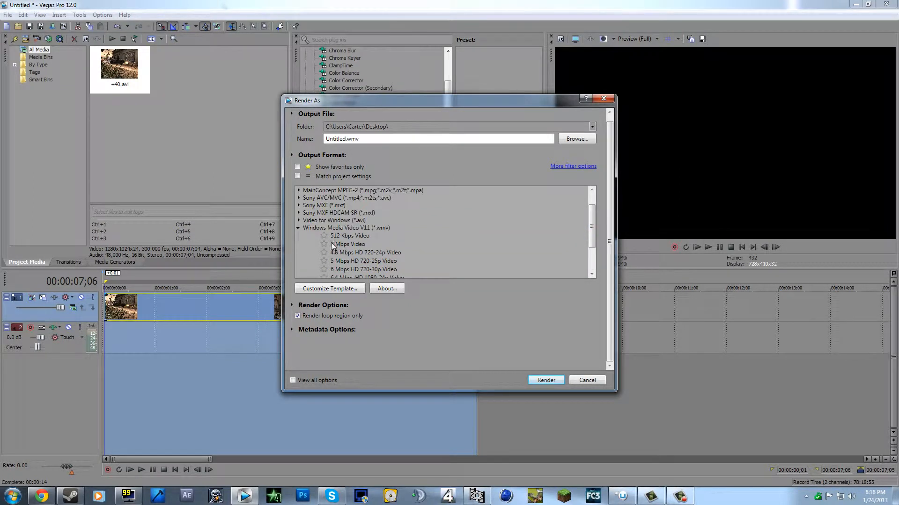
left_click(297, 228)
left_click(299, 241)
scroll(342, 244, "down", 1)
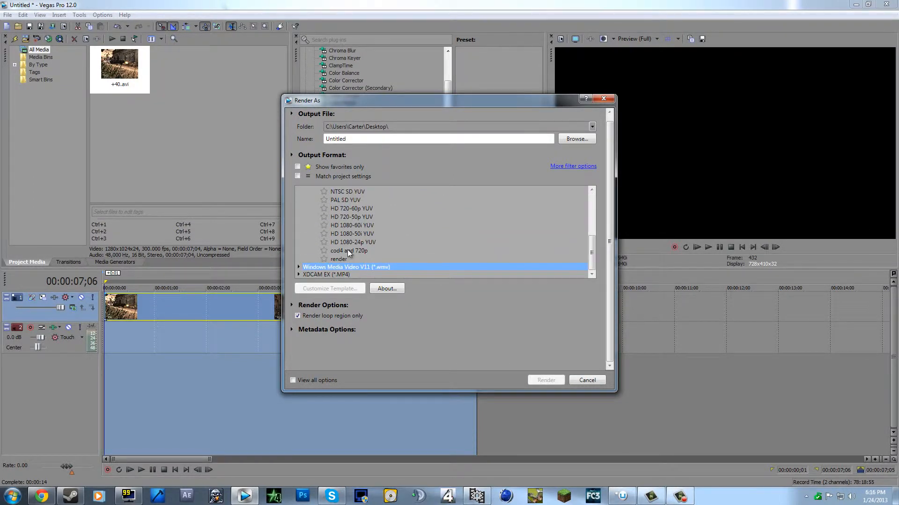
left_click(348, 251)
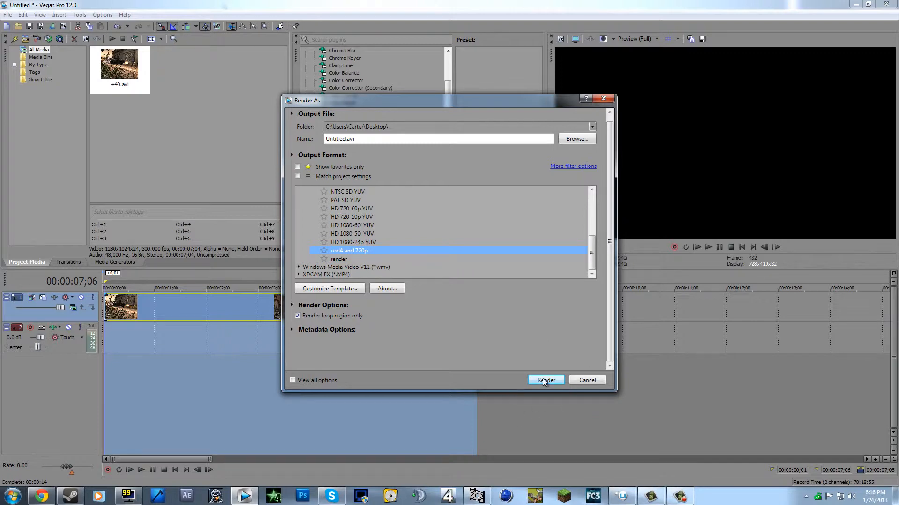
left_click(544, 380)
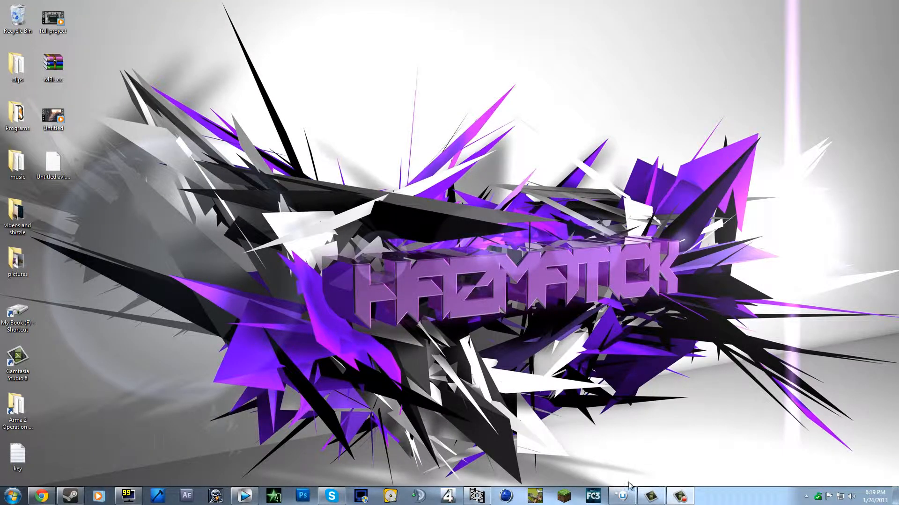
Close Uplay and one other running program from the Windows taskbar
right_click(620, 494)
left_click(606, 471)
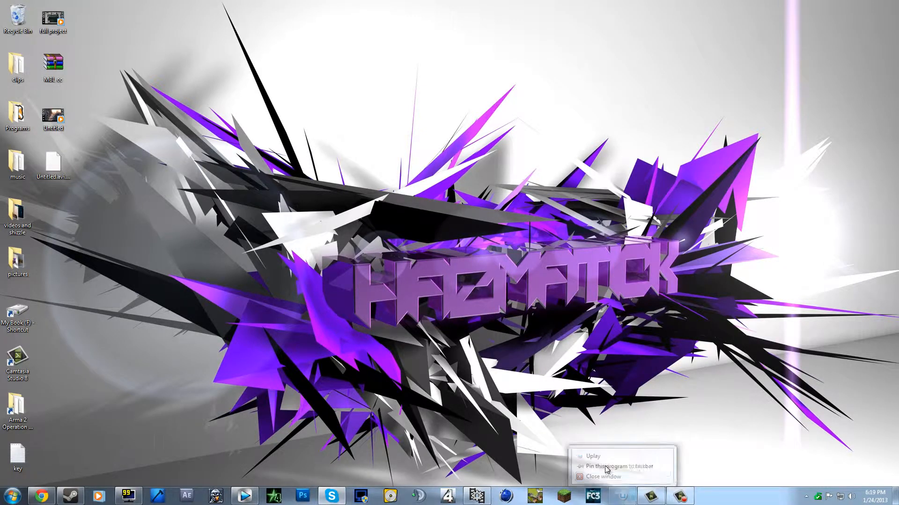
right_click(480, 498)
left_click(449, 473)
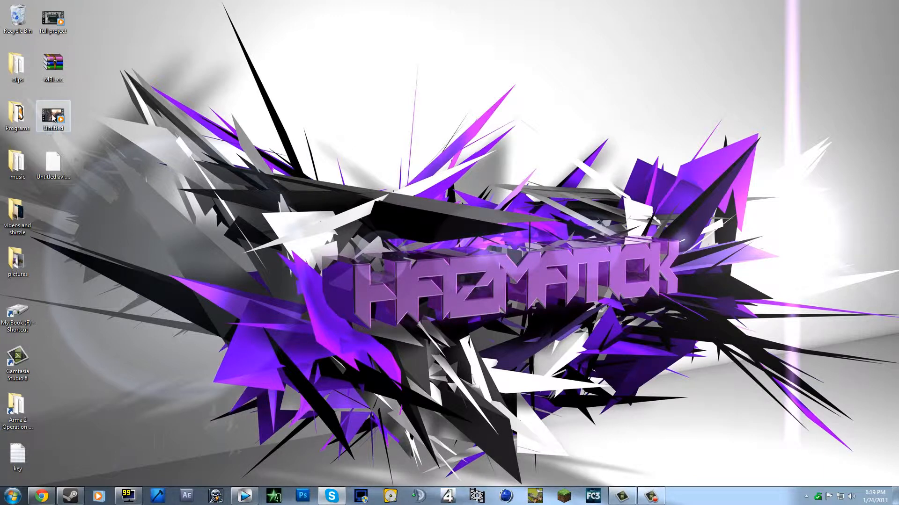
Move the rendered Untitled video out to an empty area of the desktop
left_click_drag(58, 119, 234, 164)
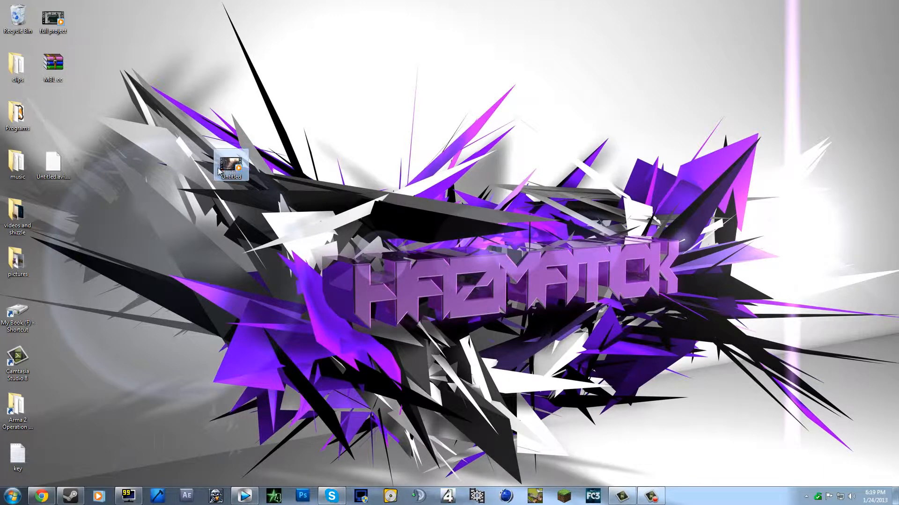
Check the file size of the rendered Untitled AVI video on the desktop in its file properties
right_click(234, 162)
left_click(263, 372)
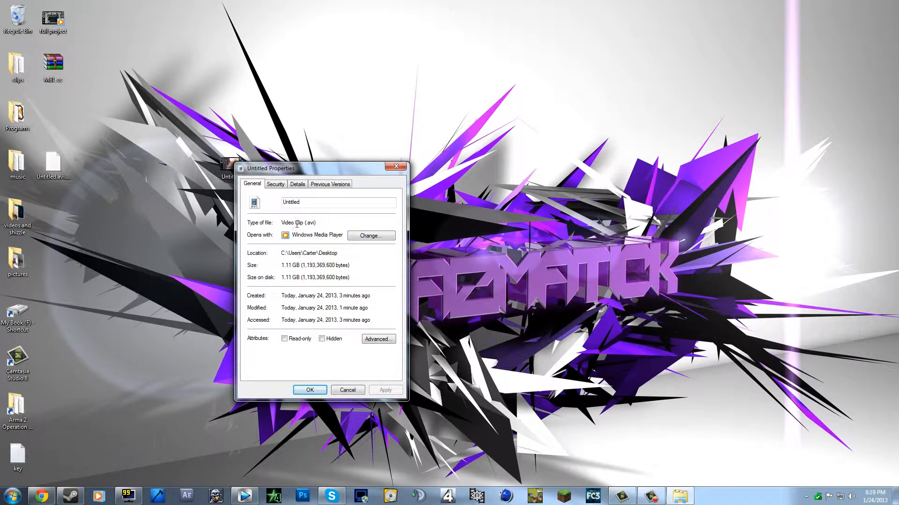
left_click(396, 167)
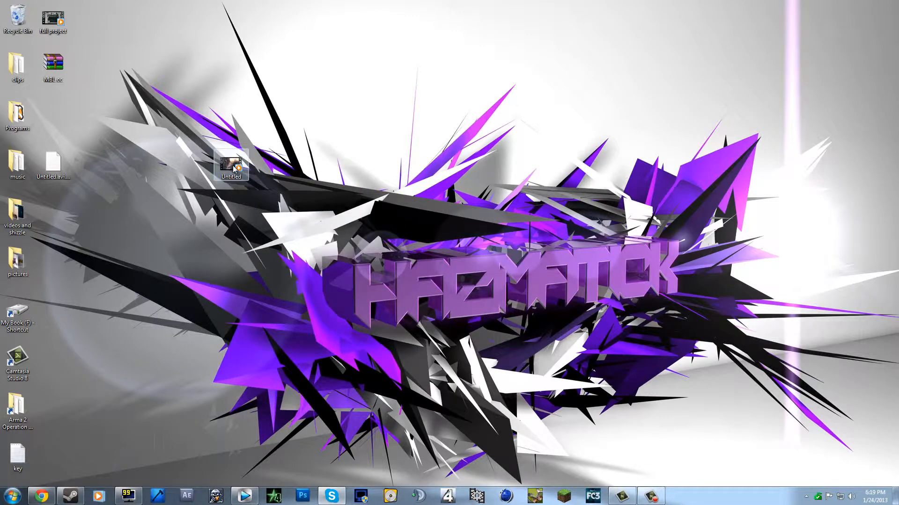
right_click(234, 170)
left_click(288, 377)
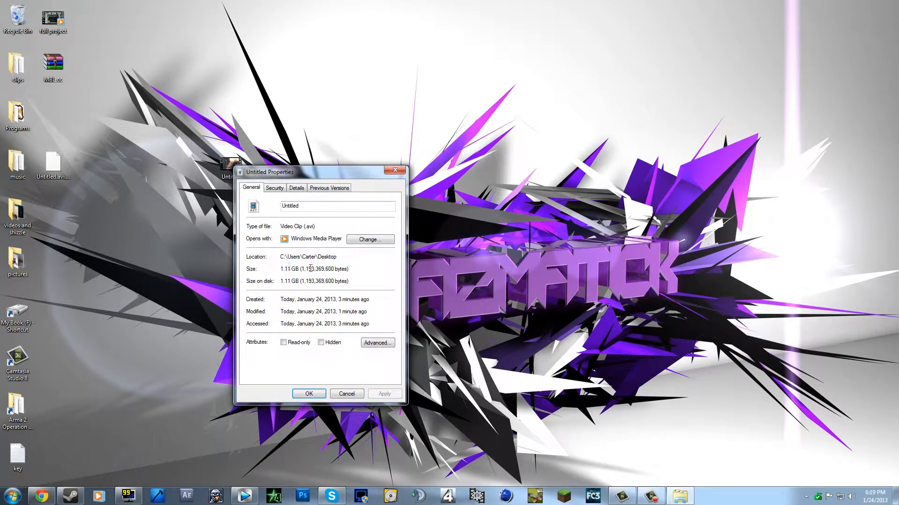
left_click(395, 170)
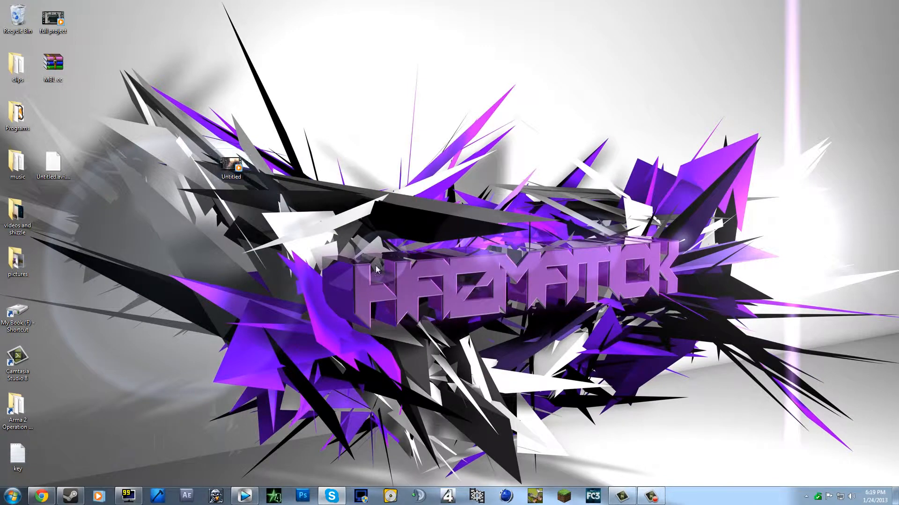
Switch to RipBot264, add Untitled.avi from the Desktop as a new MP4 encoding job, and start the queue
left_click(395, 495)
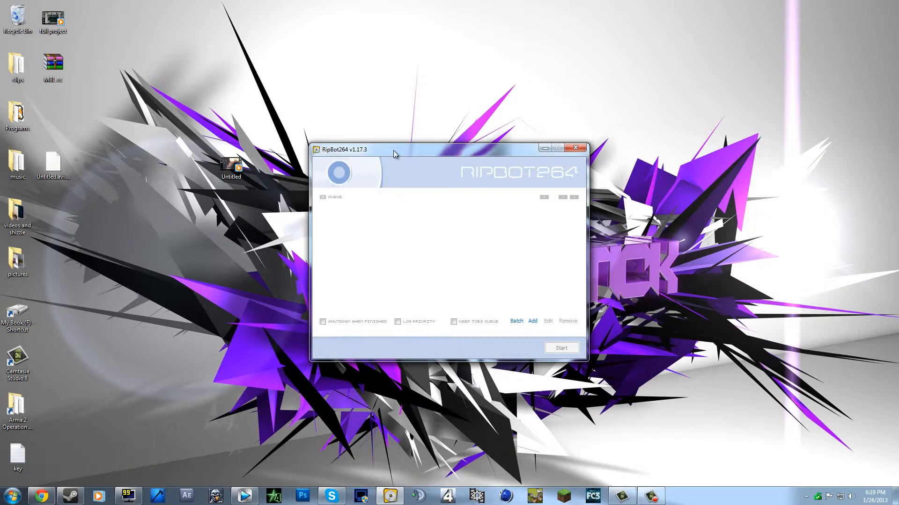
left_click_drag(394, 150, 421, 111)
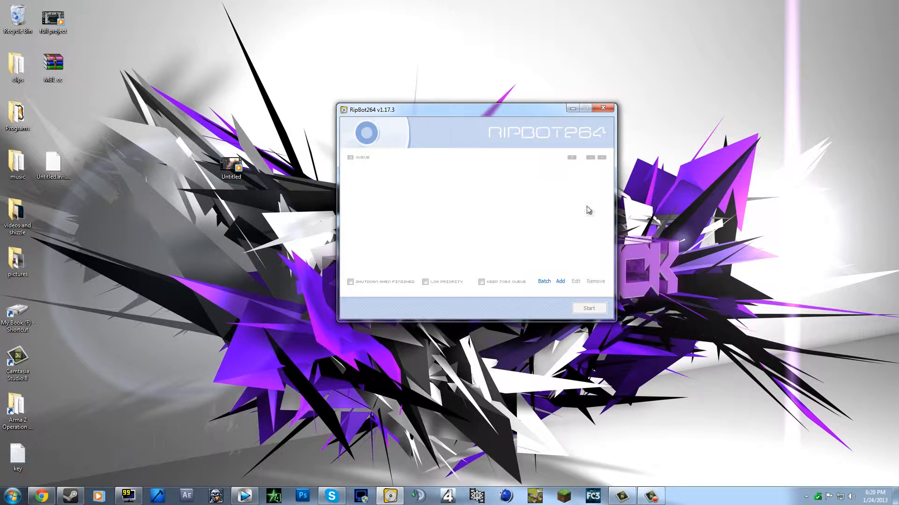
left_click(561, 282)
left_click(342, 175)
scroll(565, 184, "down", 2)
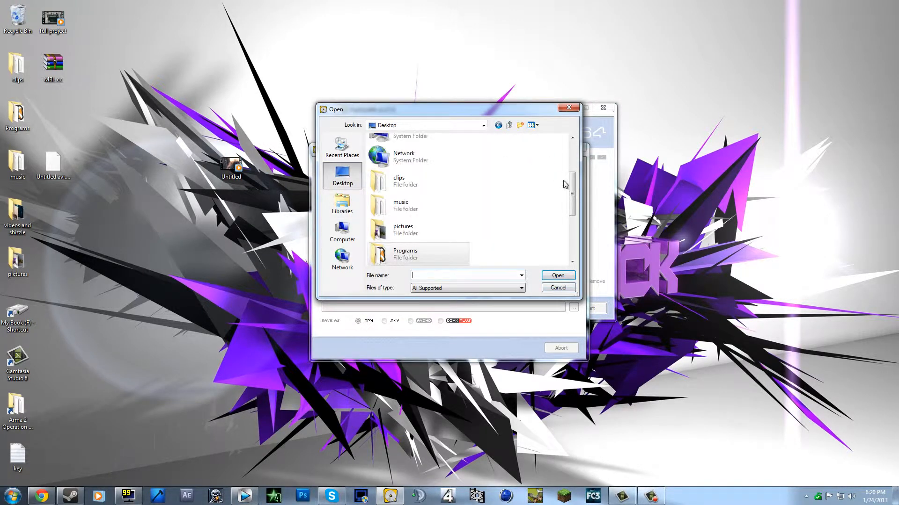
scroll(565, 184, "down", 3)
double_click(402, 255)
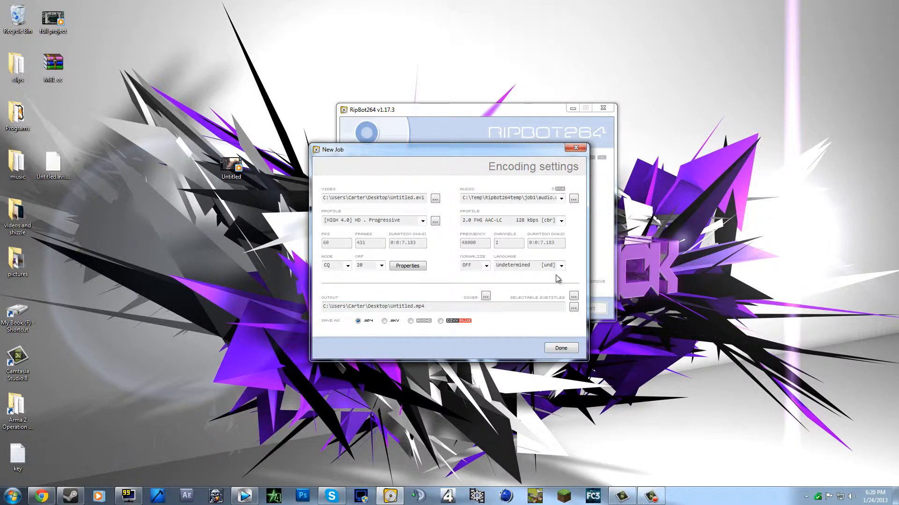
left_click(566, 351)
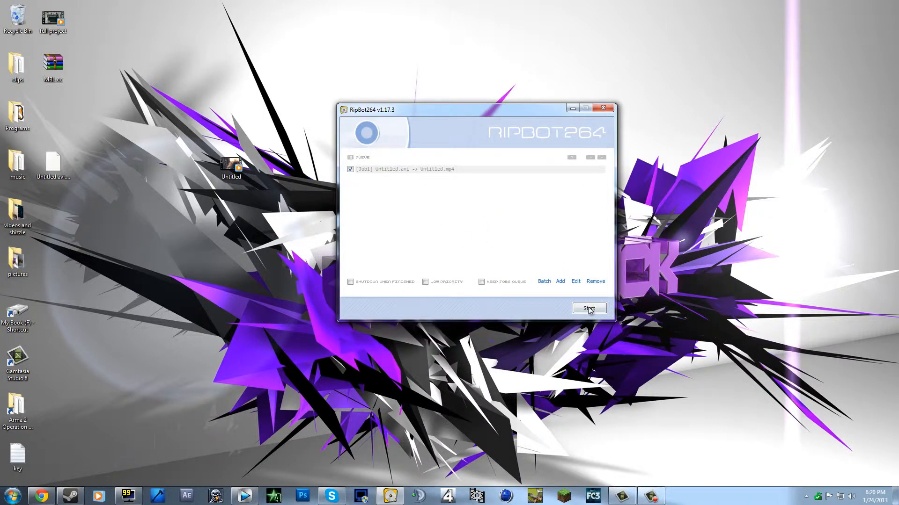
left_click(589, 309)
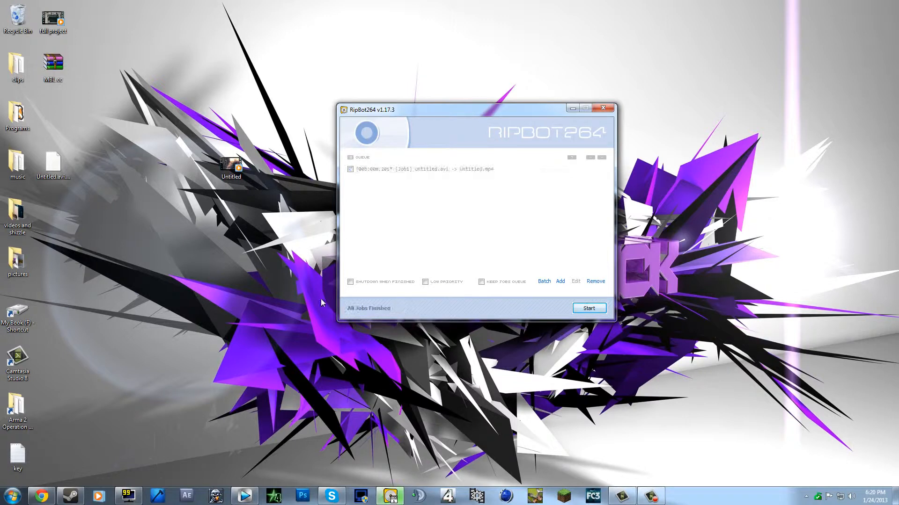
Play the encoded Untitled MP4 from the desktop to review its quality, and close the player
left_click(59, 123)
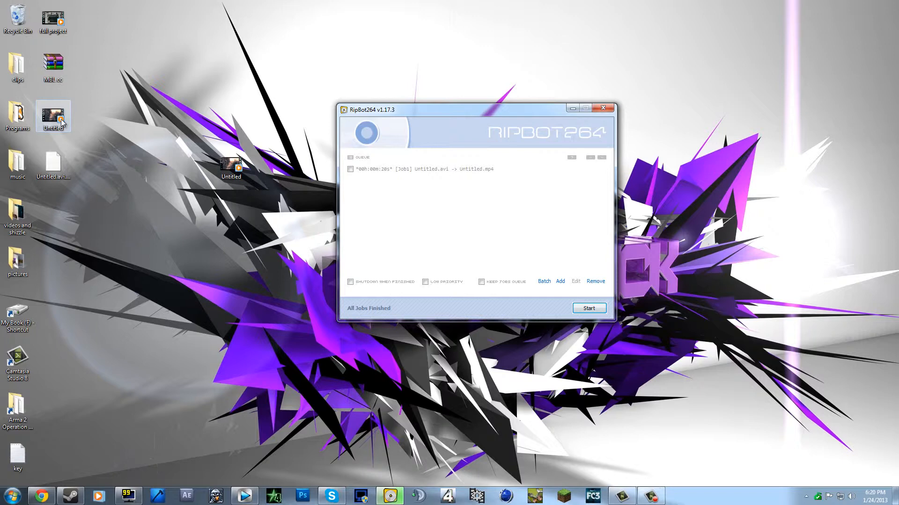
double_click(59, 118)
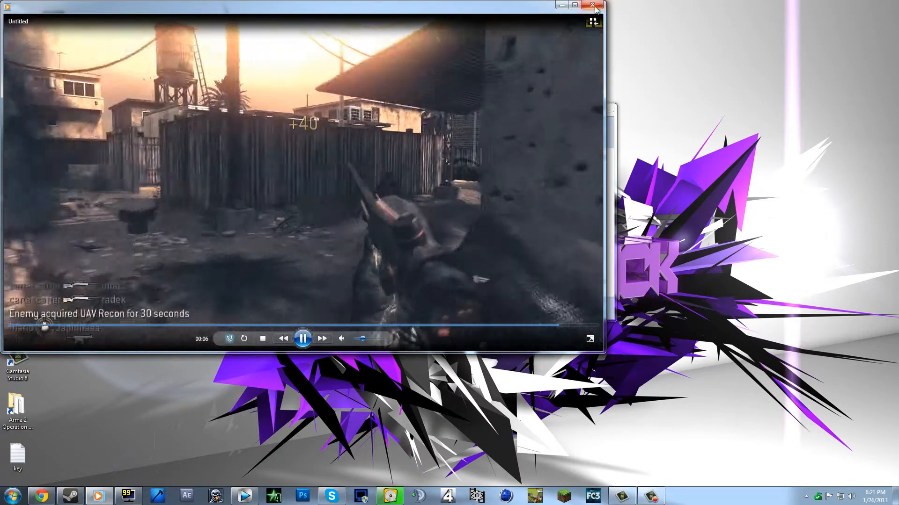
left_click(592, 4)
Compare the file sizes of the original Untitled AVI and the encoded Untitled MP4 in their file properties
right_click(217, 166)
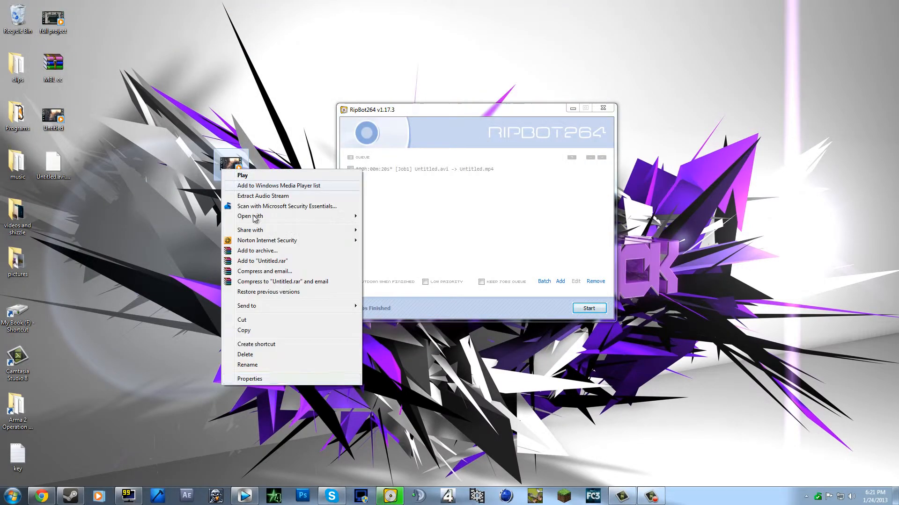
left_click(244, 373)
left_click(382, 174)
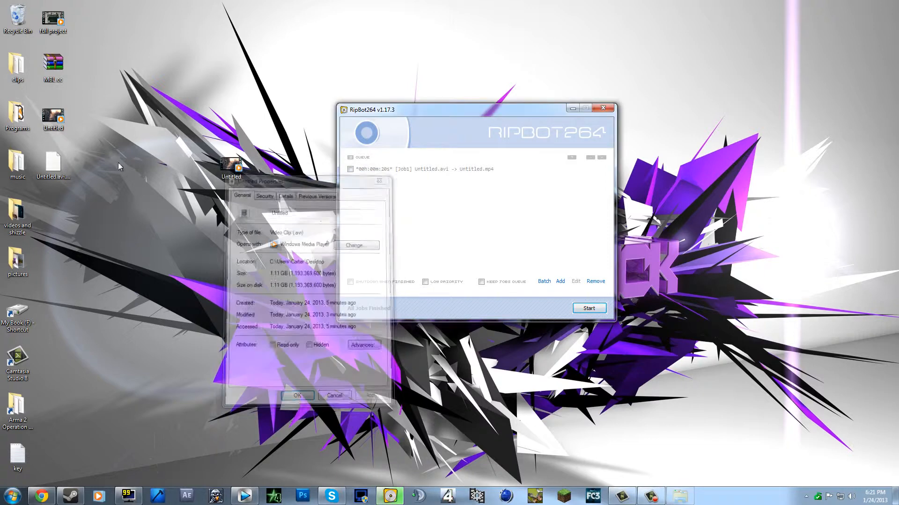
right_click(47, 115)
left_click(75, 307)
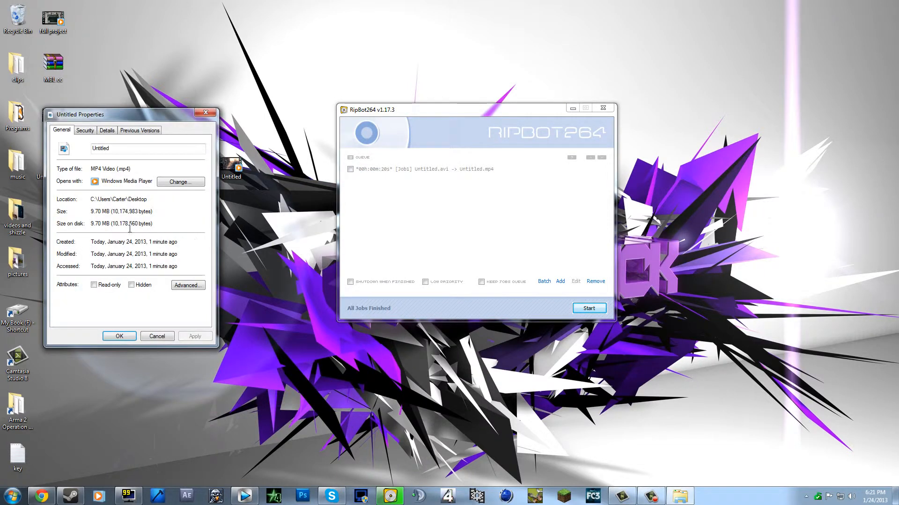
left_click(213, 113)
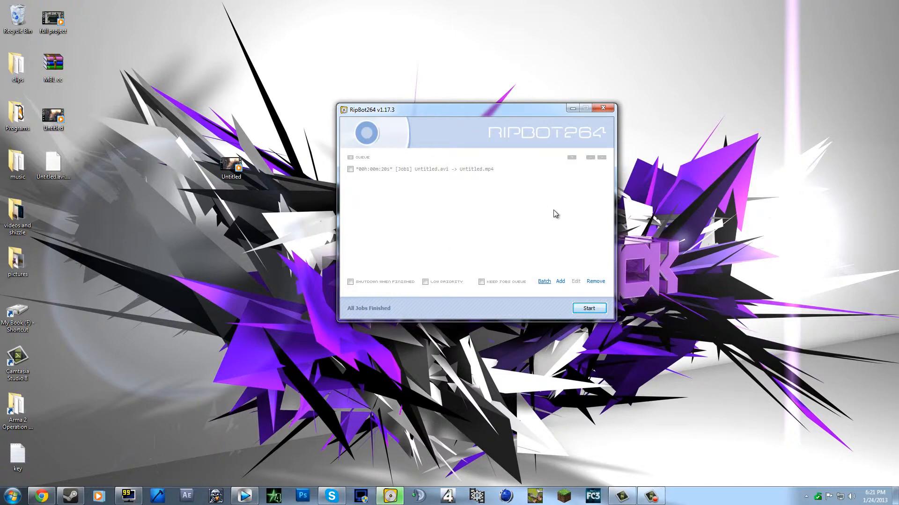
Play the clip M40- fast 4 to 5 from the desktop's clips folder, and close the player and folder
double_click(17, 65)
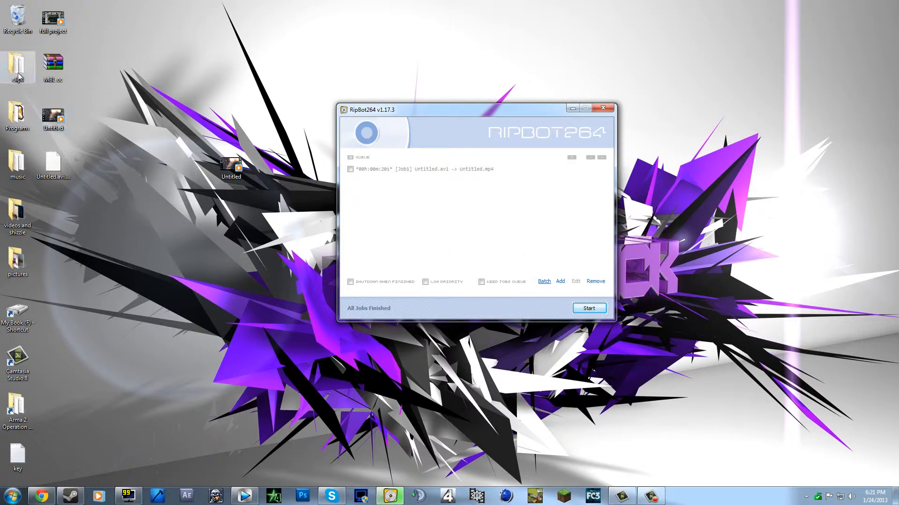
scroll(632, 163, "down", 1)
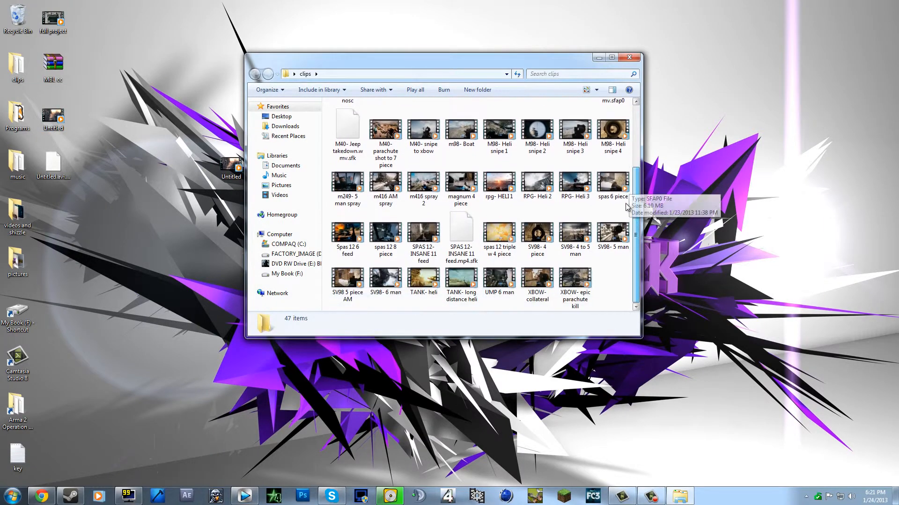
scroll(627, 165, "up", 1)
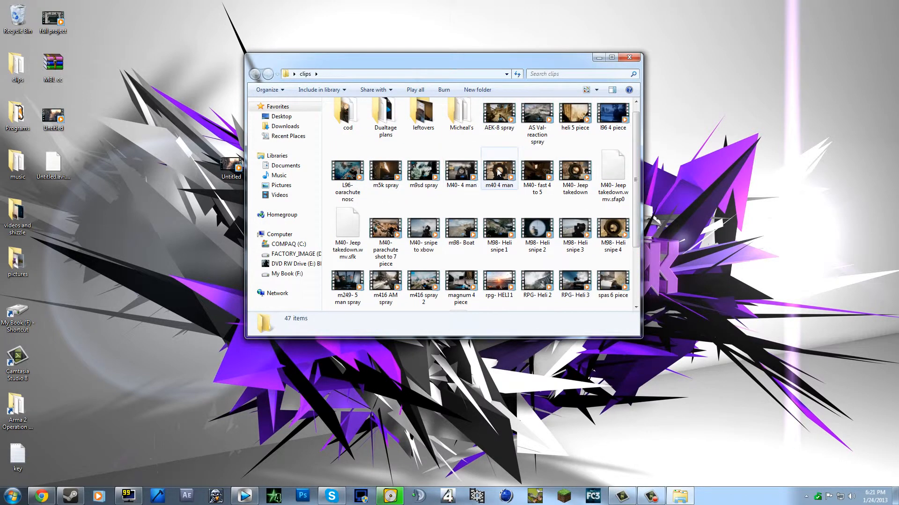
double_click(537, 167)
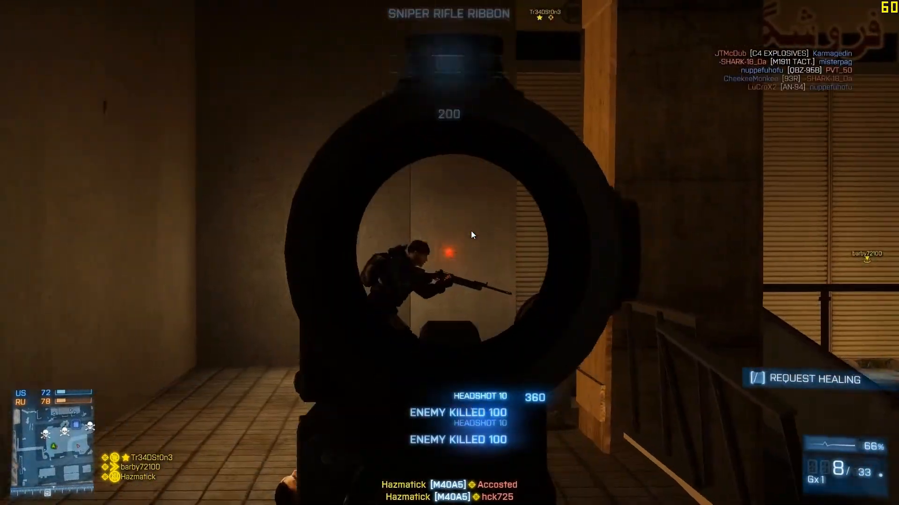
mouse_move(617, 185)
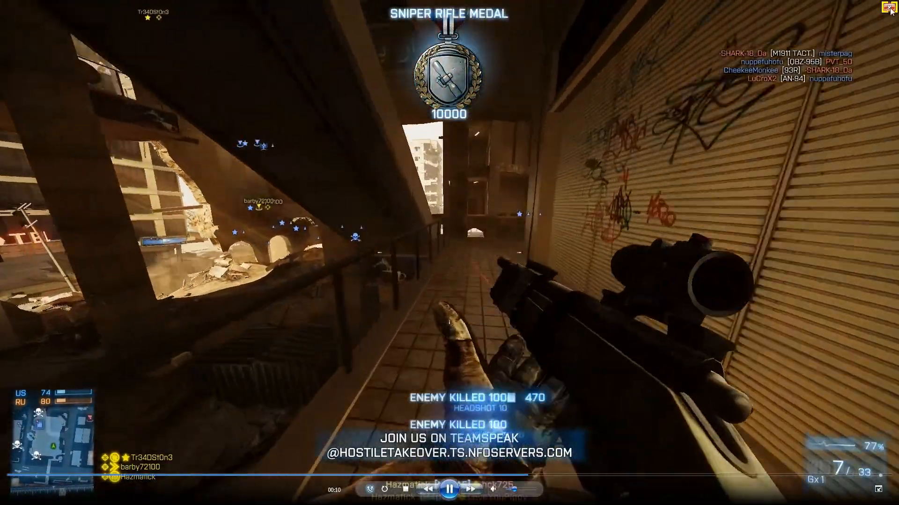
left_click(889, 6)
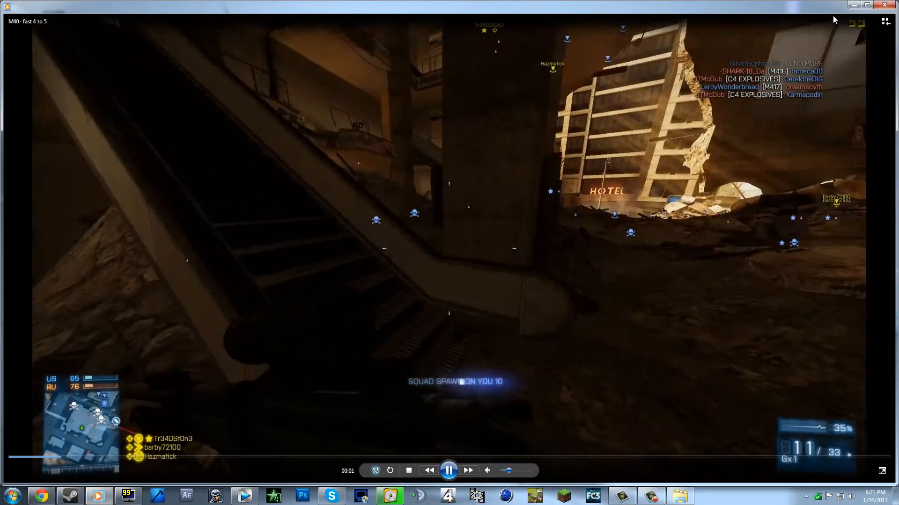
key("alt+F4")
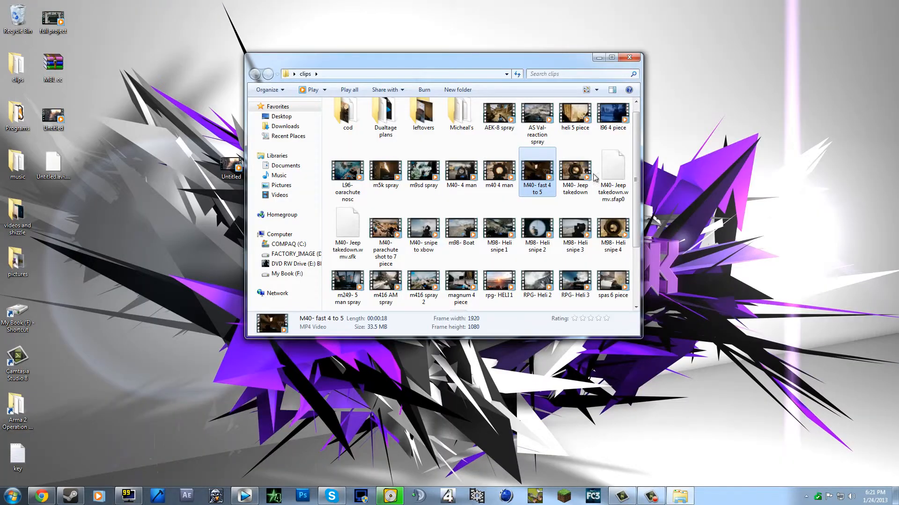
left_click(629, 58)
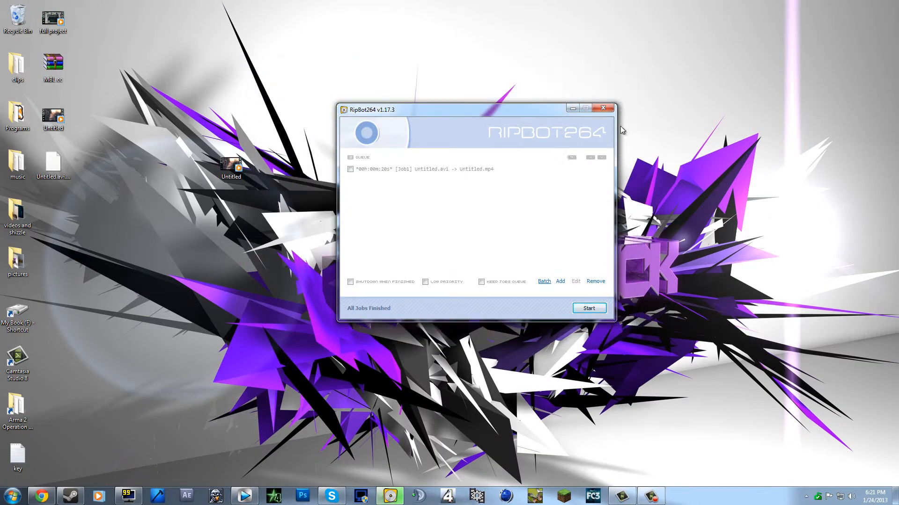